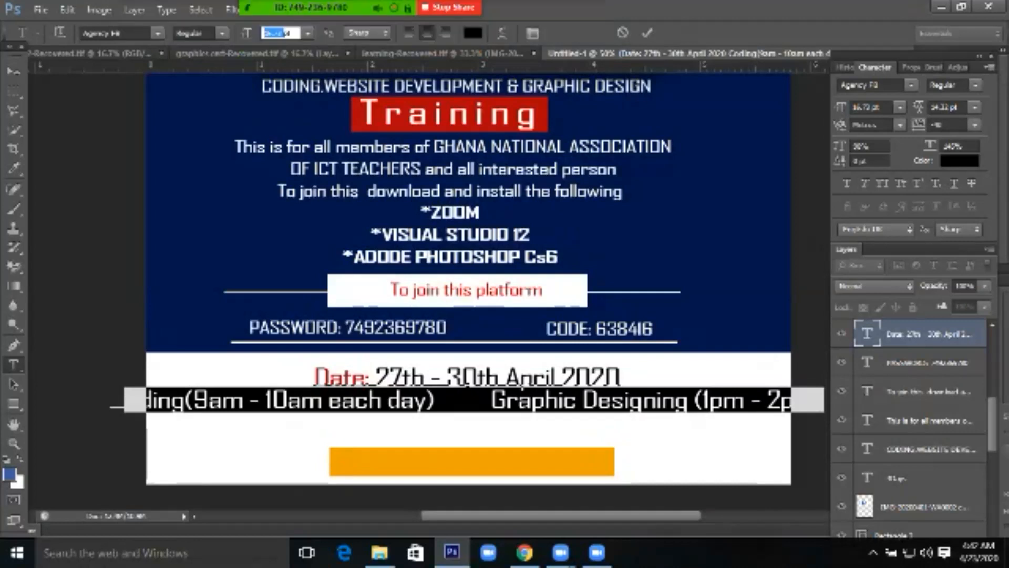
Reduce the Coding and Graphic Designing schedule line to a font size of 11.73 pt and commit the text
{"action": "key", "text": "Down"}
{"action": "key", "text": "Down"}
{"action": "key", "text": "Down"}
{"action": "key", "text": "Down"}
{"action": "key", "text": "Down"}
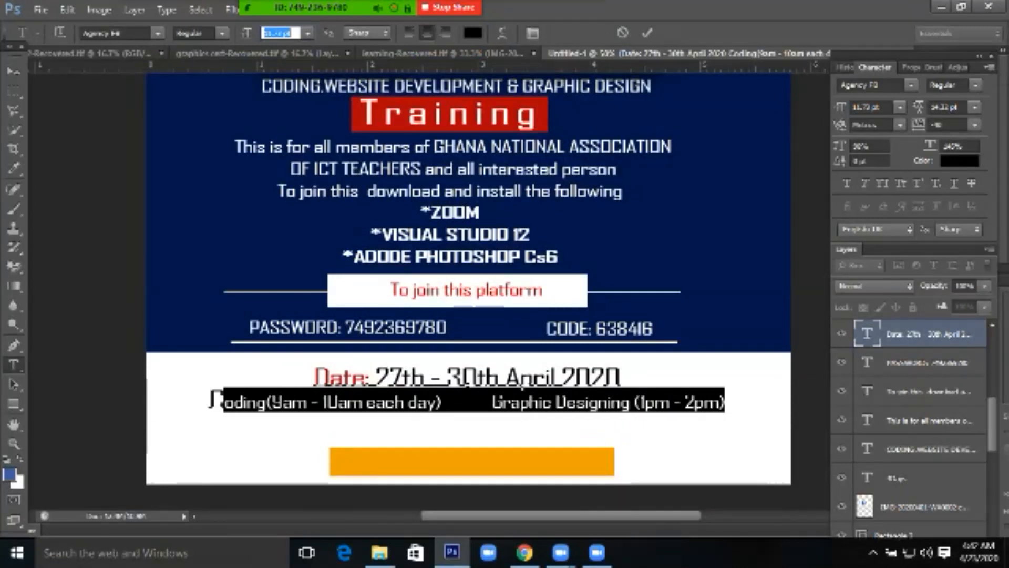
{"action": "left_click", "coordinate": [213, 401]}
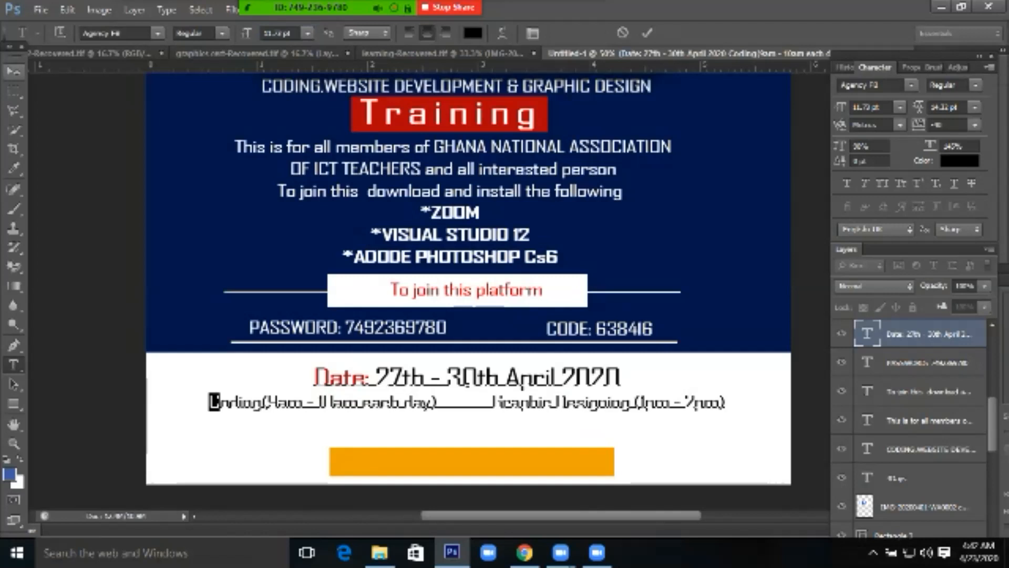
{"action": "left_click", "coordinate": [14, 71]}
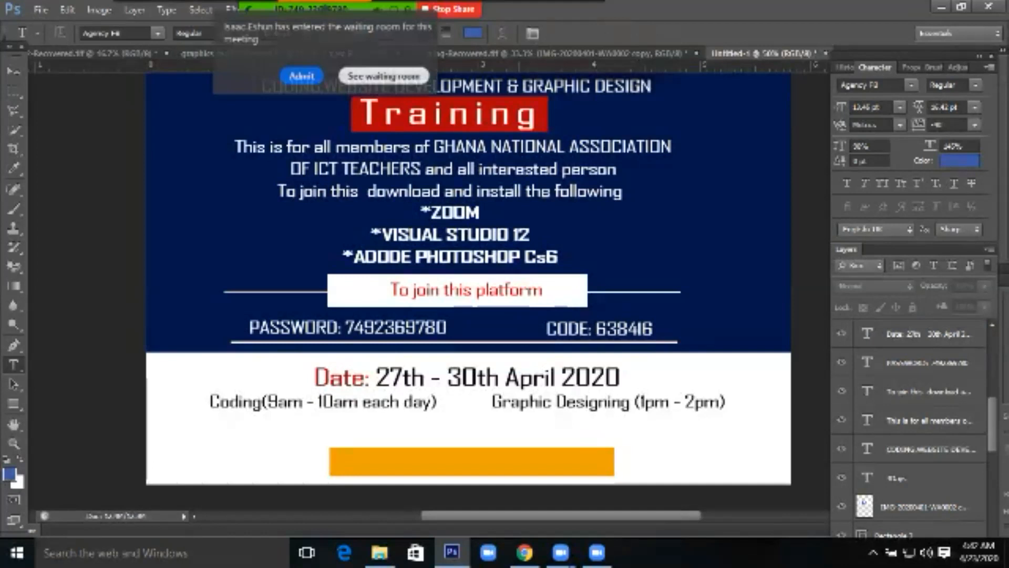
Admit the waiting meeting participant and set the leading of the whole date text block to 11.32 pt
{"action": "double_click", "coordinate": [867, 333]}
{"action": "left_click", "coordinate": [301, 113]}
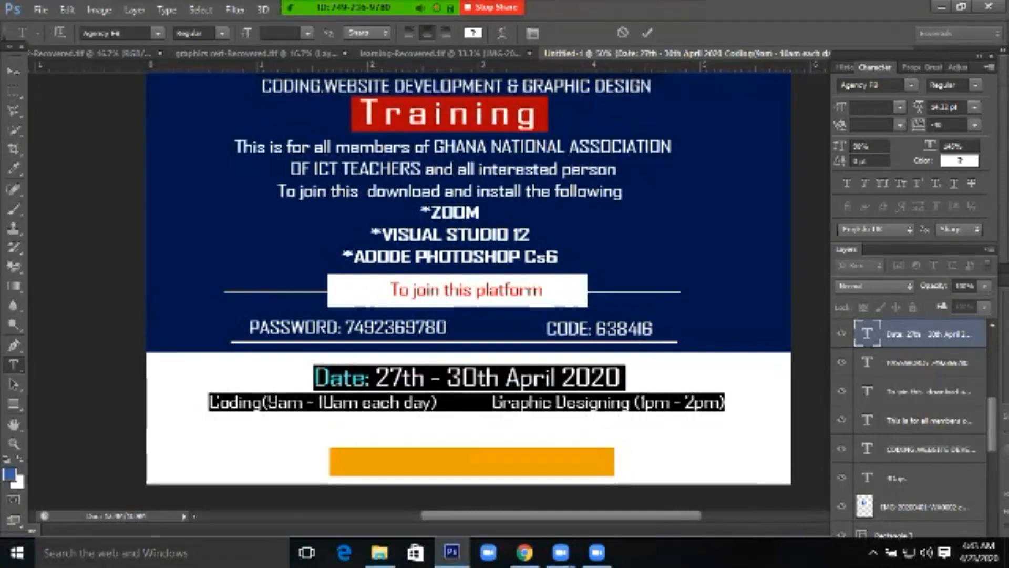
{"action": "left_click", "coordinate": [918, 107]}
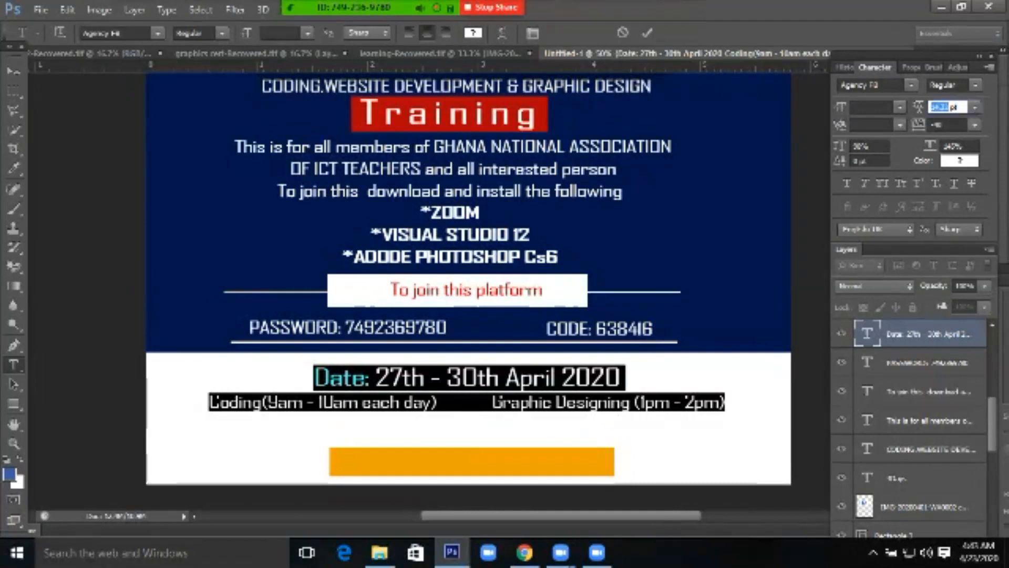
{"action": "key", "text": "Down"}
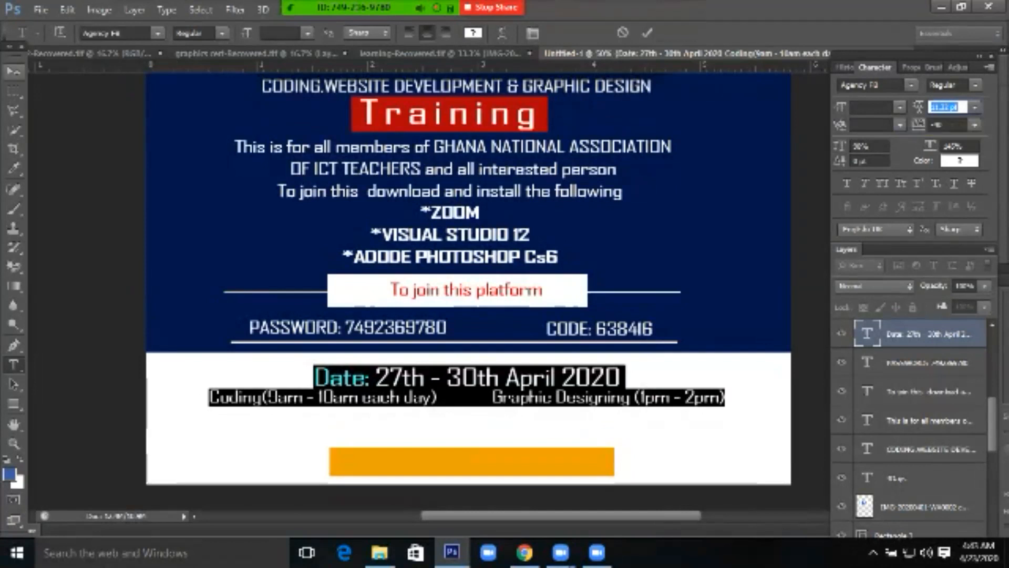
{"action": "left_click", "coordinate": [14, 72]}
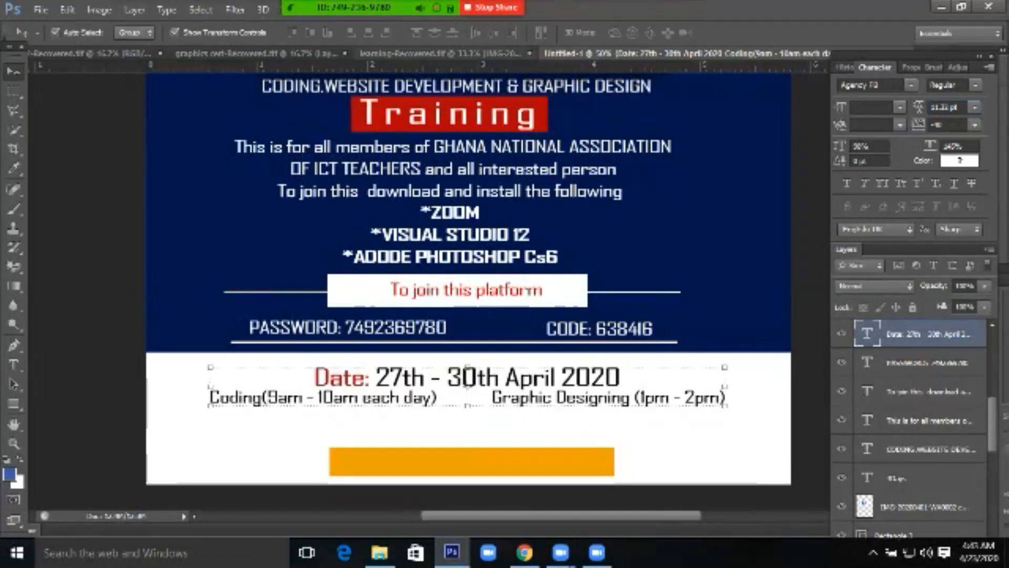
Consult the reference flyer and start a new line below the Coding and Graphic Designing times
{"action": "left_click", "coordinate": [441, 54]}
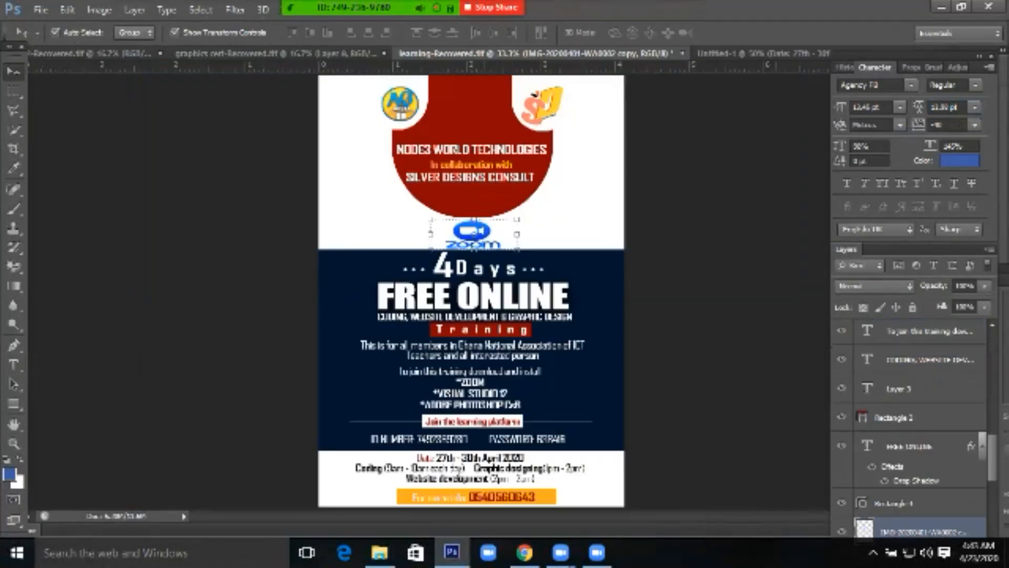
{"action": "left_click", "coordinate": [762, 54]}
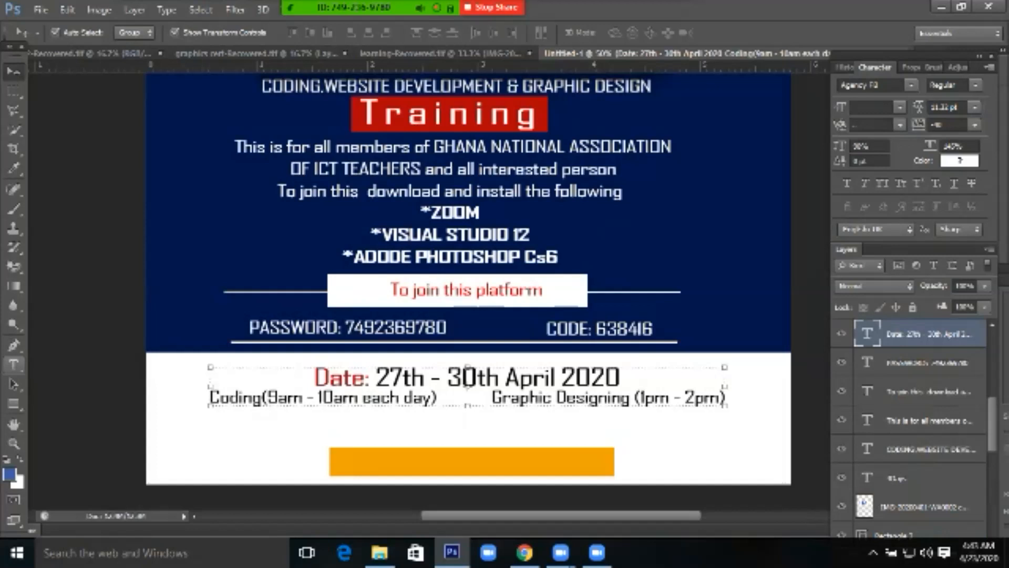
{"action": "key", "text": "Return"}
{"action": "type", "text": "wEBSITE DEVELOPM"}
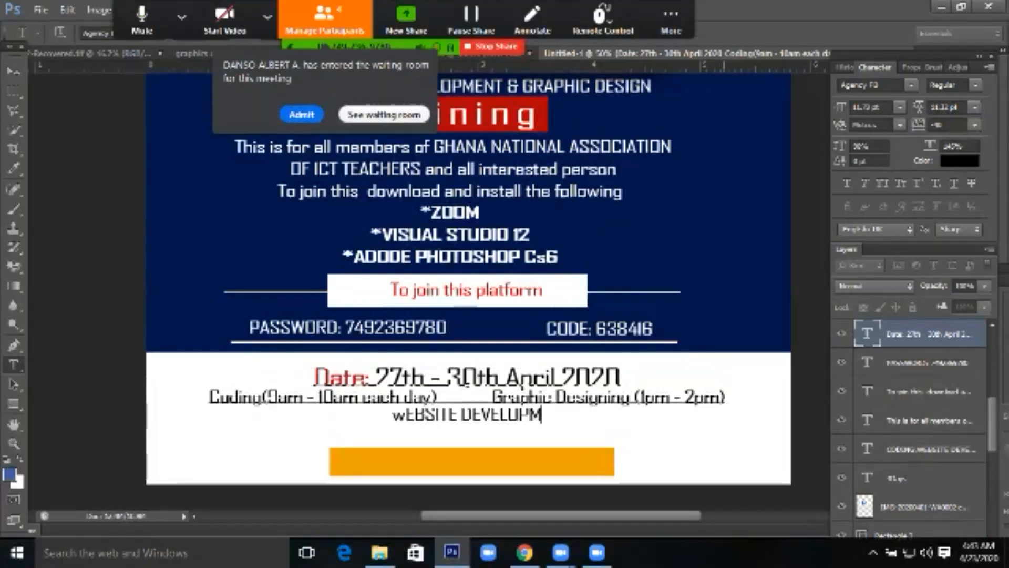
{"action": "type", "text": "EN"}
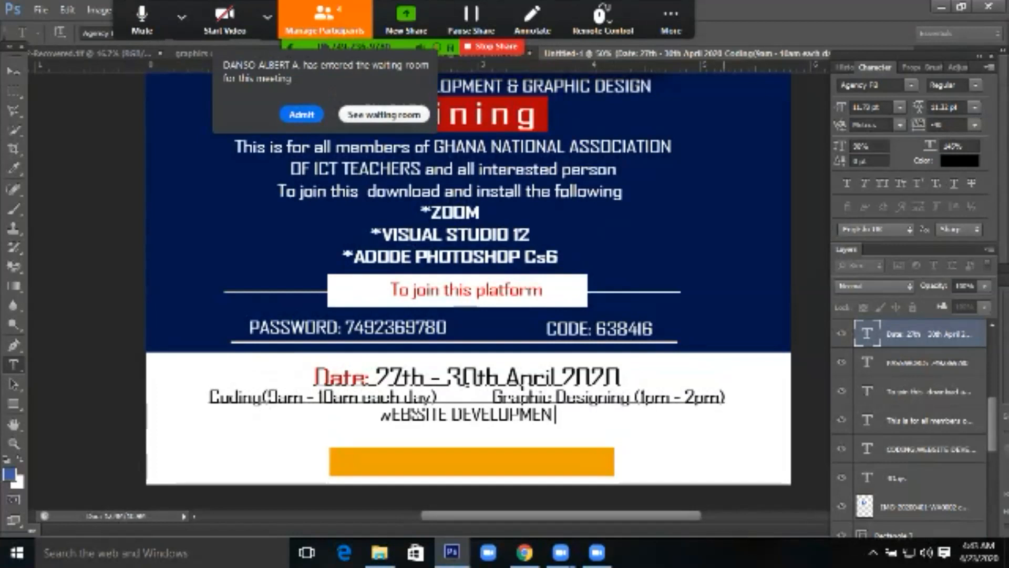
{"action": "key", "text": "BackSpace"}
{"action": "key", "text": "BackSpace"}
{"action": "key", "text": "BackSpace"}
{"action": "key", "text": "BackSpace"}
{"action": "key", "text": "BackSpace"}
{"action": "key", "text": "BackSpace"}
{"action": "key", "text": "BackSpace"}
{"action": "key", "text": "BackSpace"}
{"action": "key", "text": "BackSpace"}
{"action": "key", "text": "BackSpace"}
{"action": "key", "text": "BackSpace"}
{"action": "key", "text": "BackSpace"}
{"action": "key", "text": "BackSpace"}
{"action": "key", "text": "BackSpace"}
{"action": "key", "text": "BackSpace"}
{"action": "key", "text": "BackSpace"}
{"action": "key", "text": "BackSpace"}
{"action": "key", "text": "BackSpace"}
Enter "Website Development (2pm -3pm)" as the third schedule line, checking the time against the reference flyer
{"action": "type", "text": "Website"}
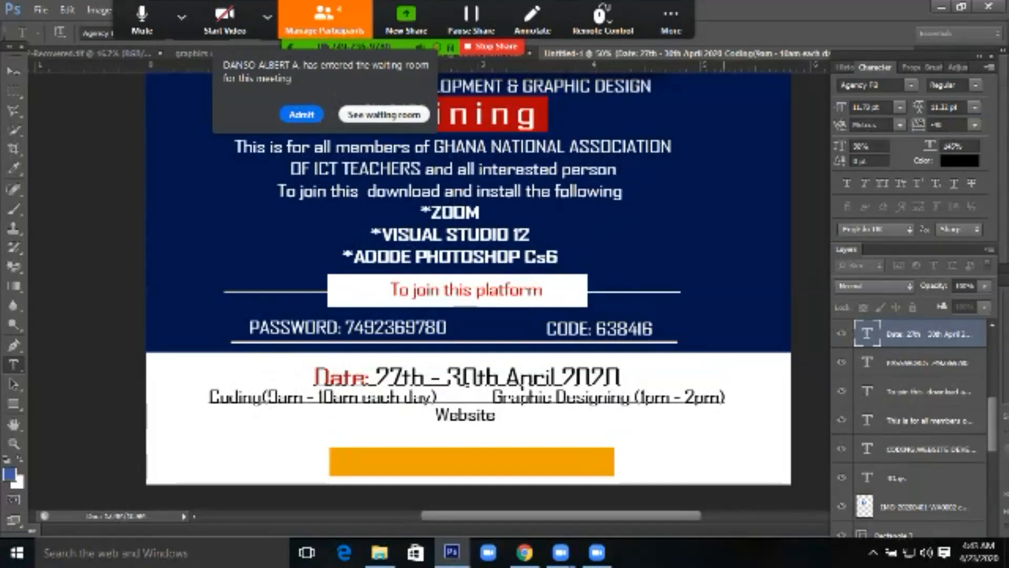
{"action": "type", "text": " Deve"}
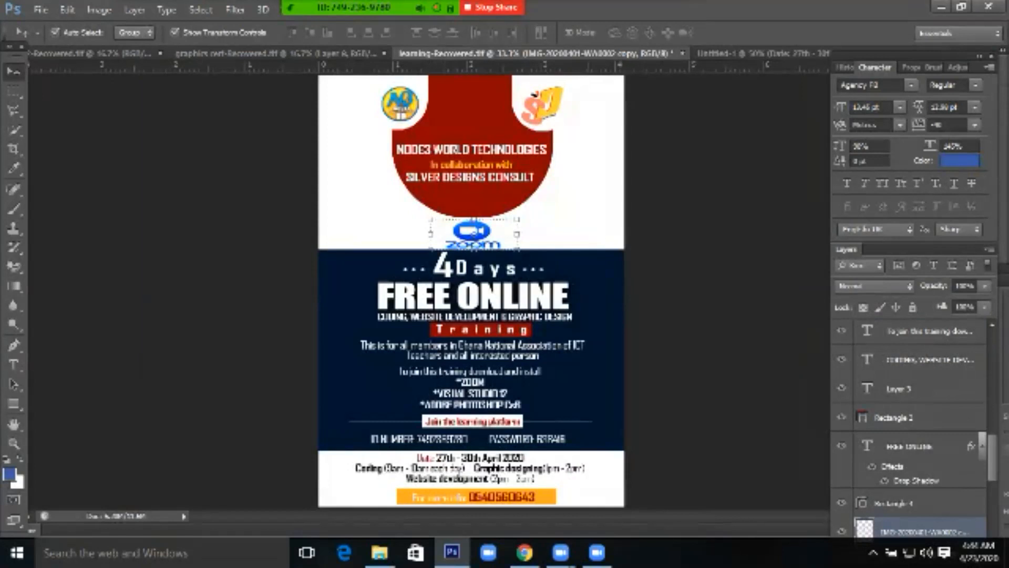
{"action": "left_click", "coordinate": [757, 53]}
Set the "For more info" contact line to a font size of 13.73 pt and commit the text
{"action": "left_click_drag", "start_coordinate": [574, 428], "coordinate": [571, 475]}
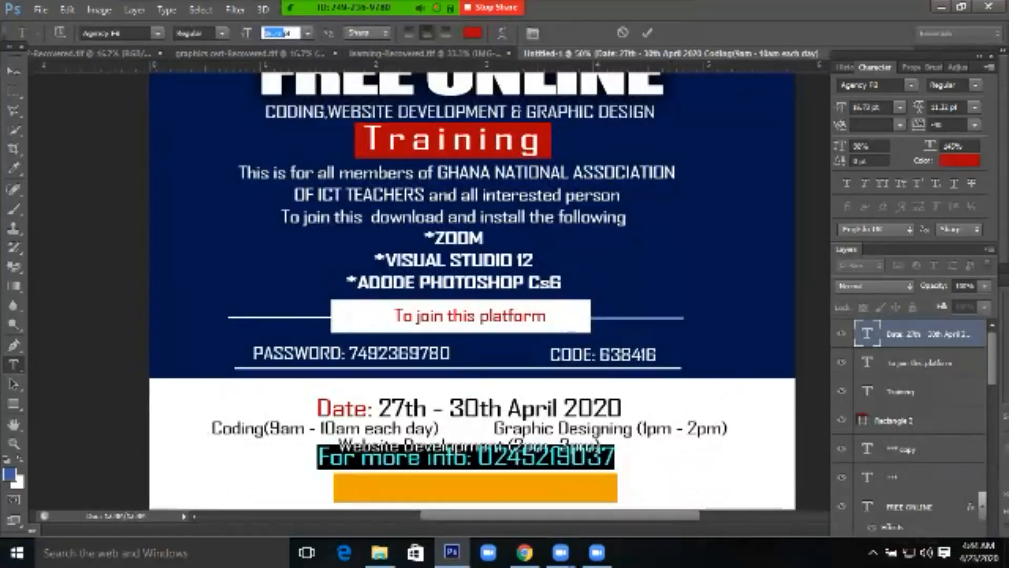
{"action": "key", "text": "Down"}
{"action": "key", "text": "Down"}
{"action": "key", "text": "Down"}
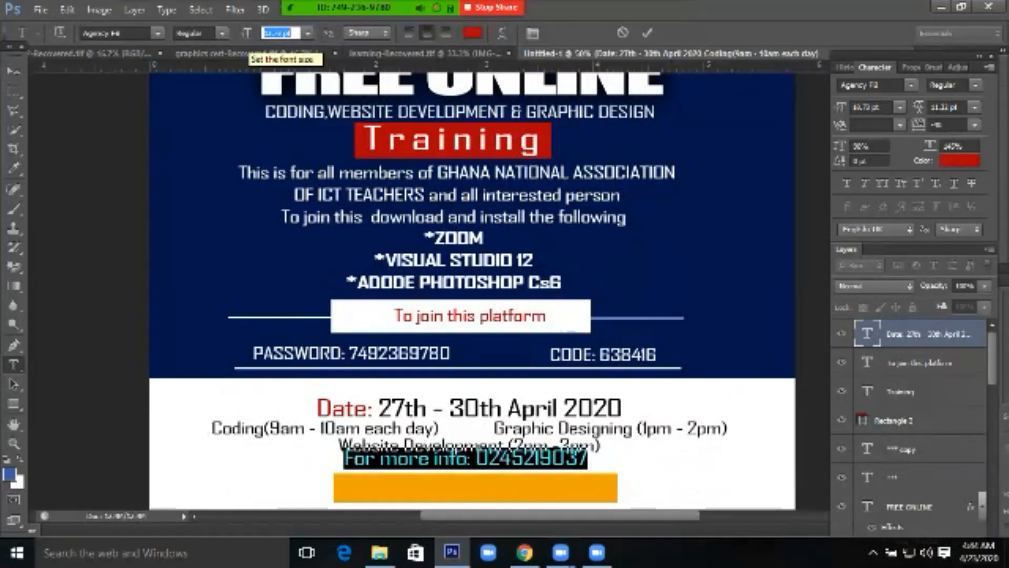
{"action": "left_click", "coordinate": [13, 71]}
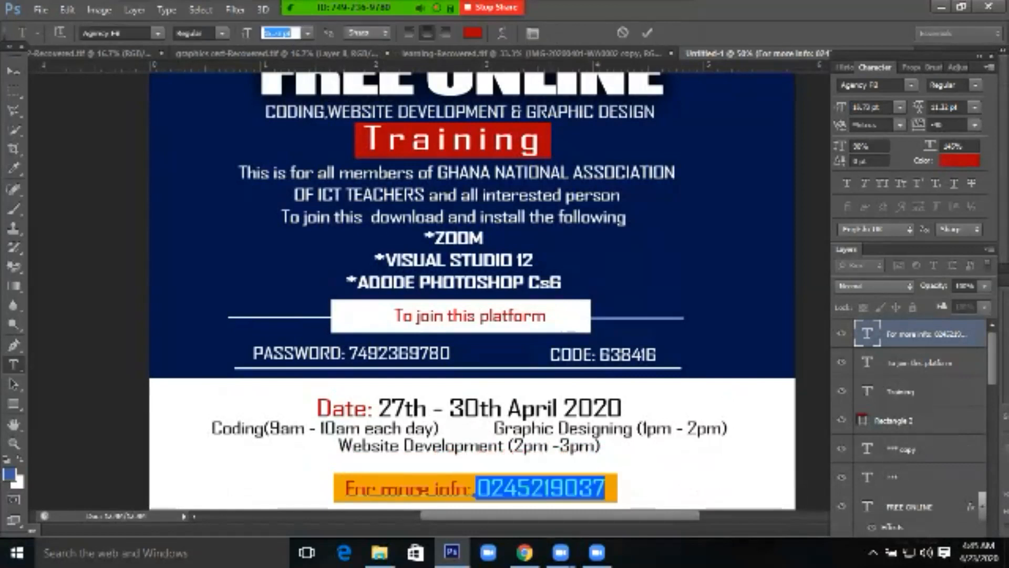
Set the contact line's phone number to 16.73 pt Bold and narrow the line to fit inside the orange bar
{"action": "key", "text": "Up"}
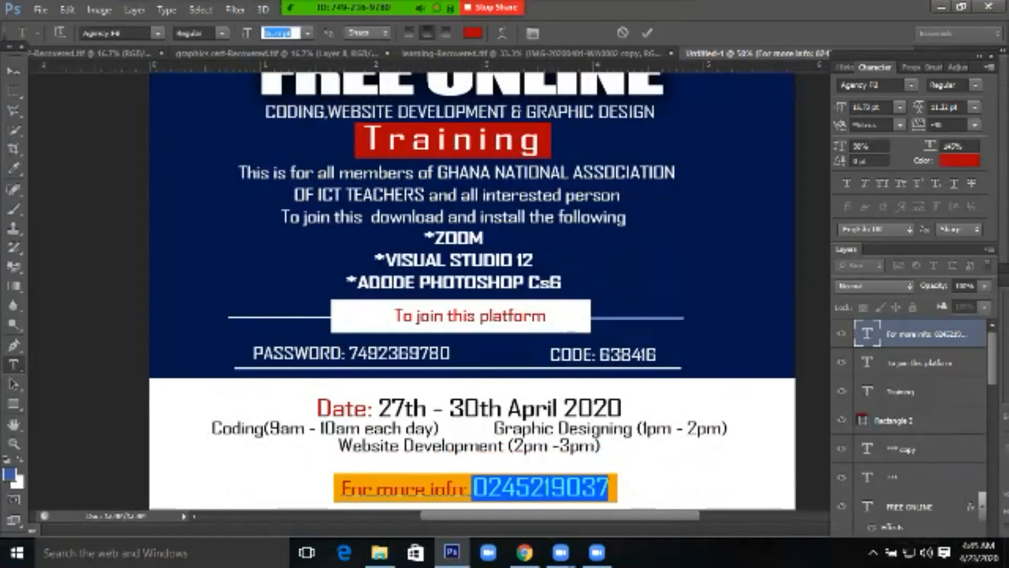
{"action": "left_click", "coordinate": [222, 33]}
{"action": "left_click", "coordinate": [206, 60]}
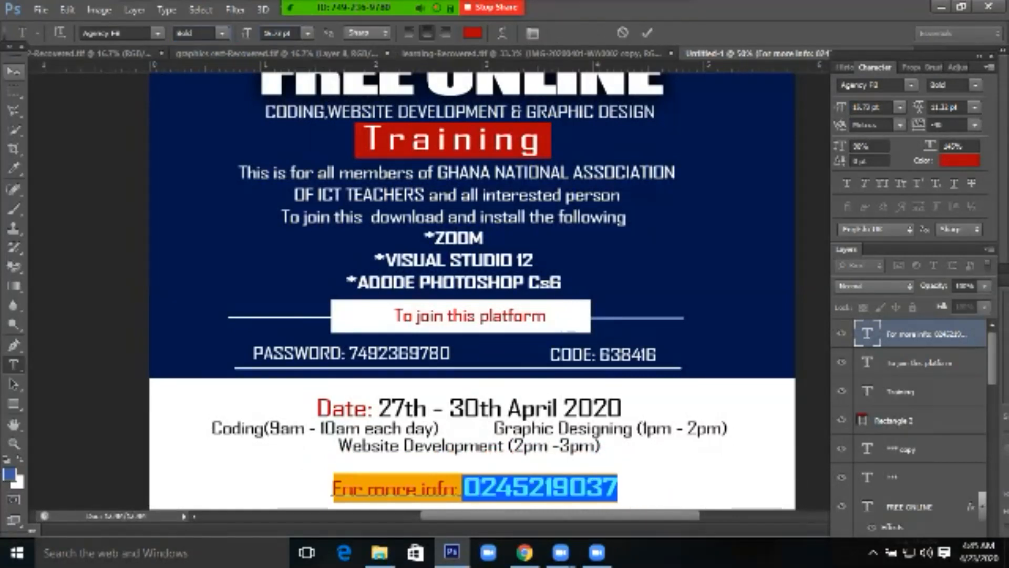
{"action": "left_click", "coordinate": [13, 71]}
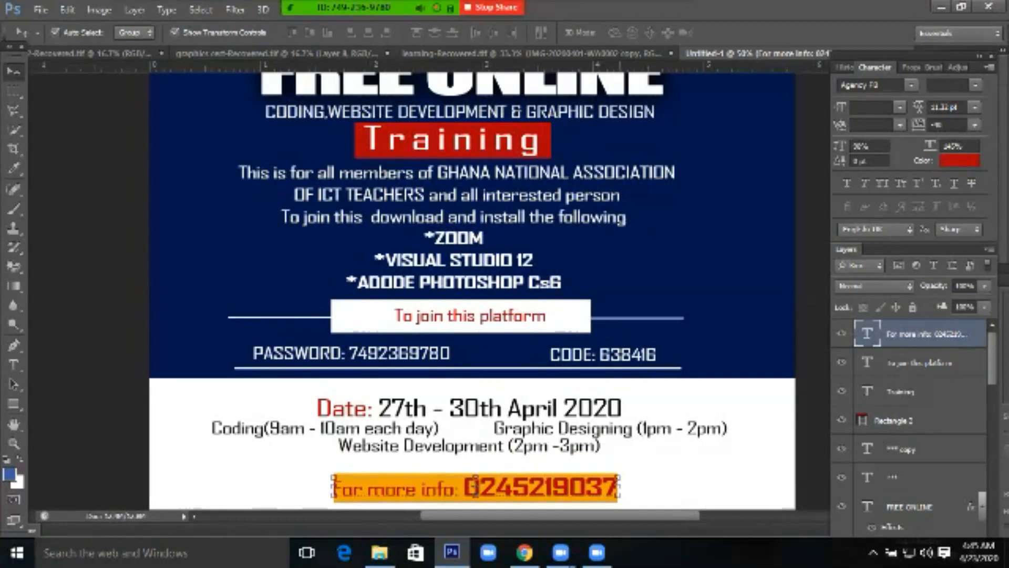
{"action": "left_click_drag", "start_coordinate": [619, 487], "coordinate": [609, 487]}
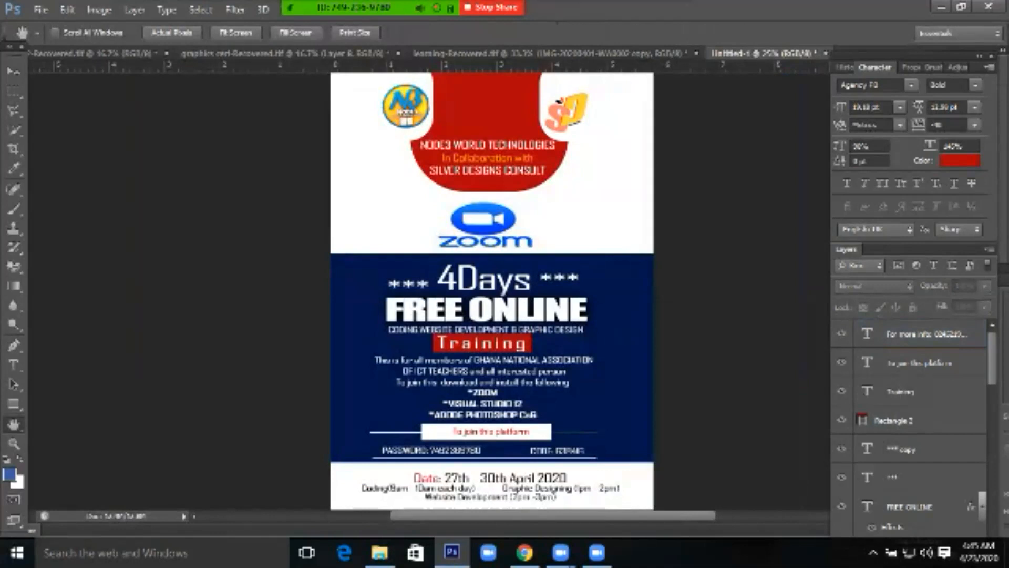
Look over the lower part of the flyer, view the meeting's participants list and minimize it
{"action": "scroll", "coordinate": [439, 290], "scroll_direction": "down", "scroll_amount": 1}
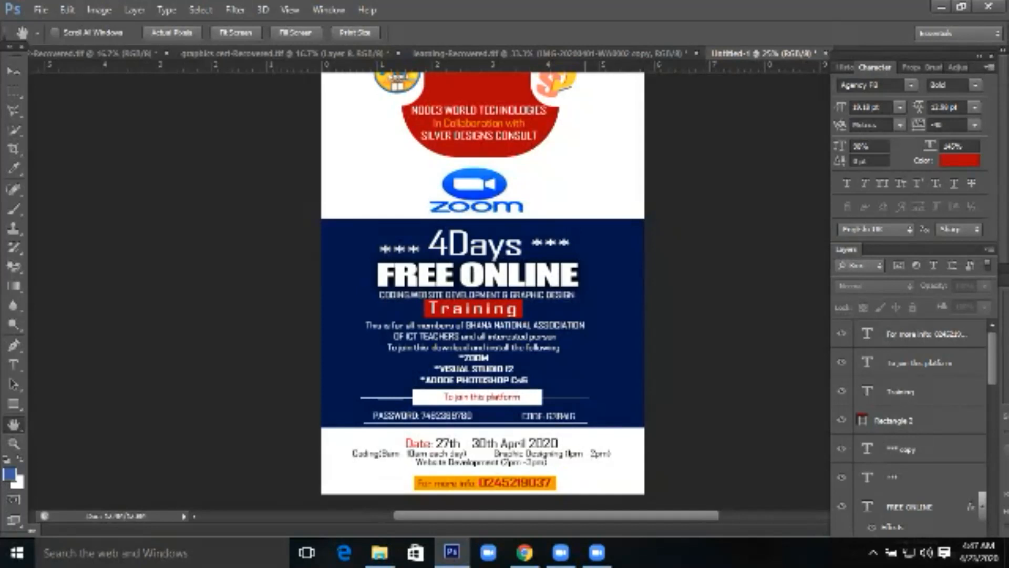
{"action": "mouse_move", "coordinate": [343, 3]}
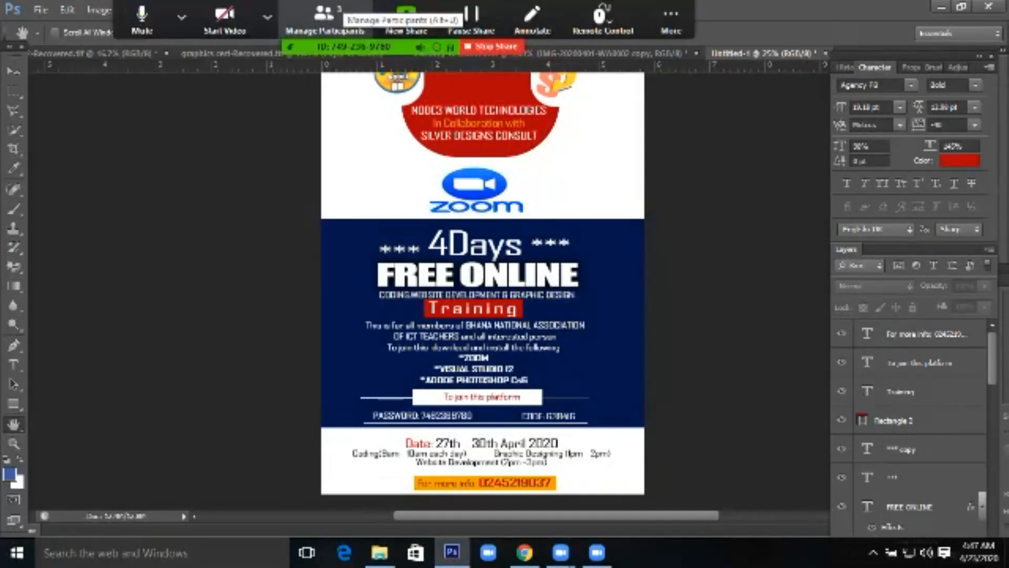
{"action": "left_click", "coordinate": [339, 16]}
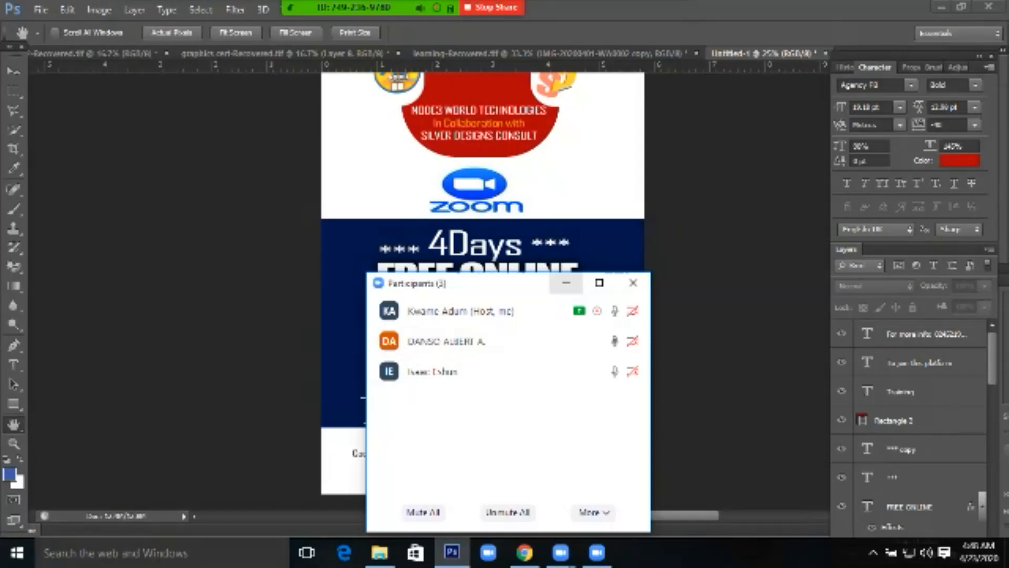
{"action": "left_click", "coordinate": [566, 282]}
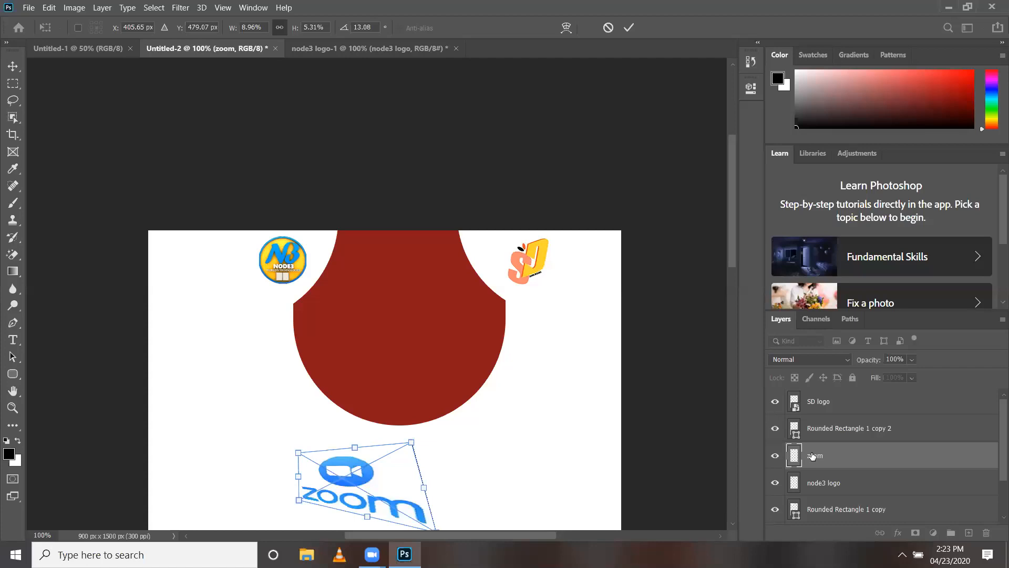
Delete the distorted zoom logo layer from the Untitled-2 flyer
{"action": "key", "text": "Delete"}
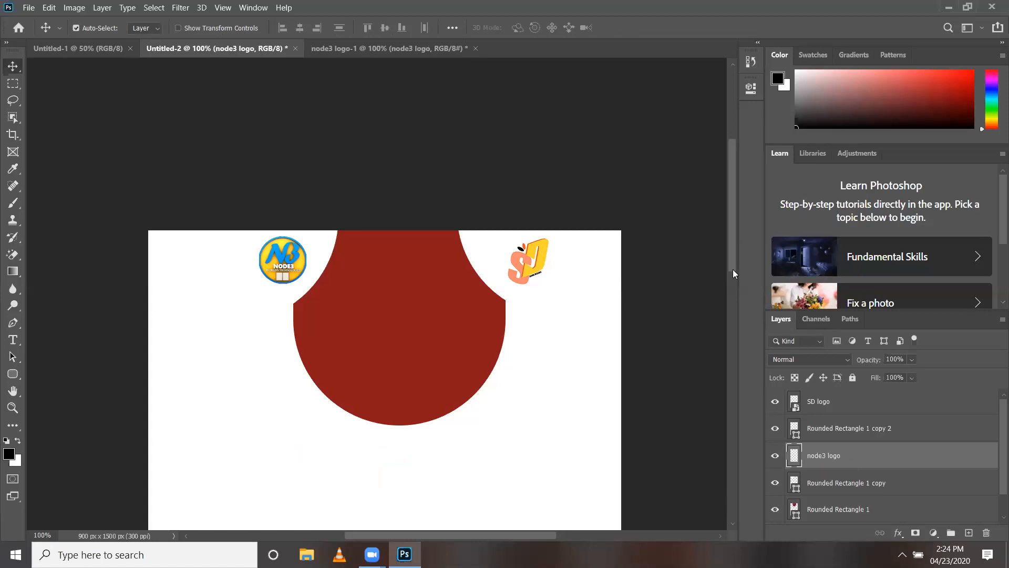
{"action": "scroll", "coordinate": [735, 274], "scroll_direction": "down", "scroll_amount": 3}
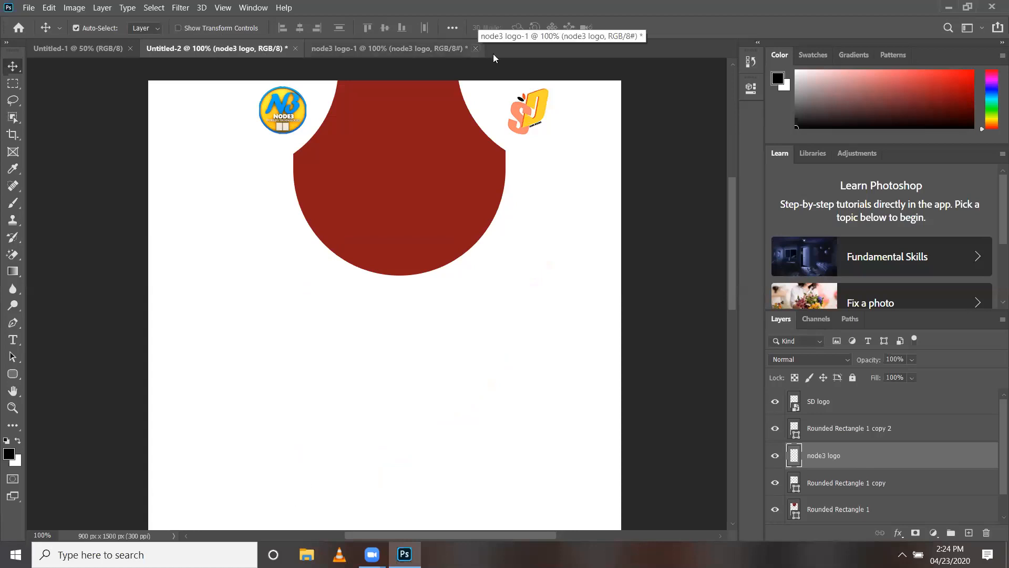
Create a new 3 x 5 inch portrait document at 300 pixels/inch in RGB color with a white background
{"action": "key", "text": "ctrl"}
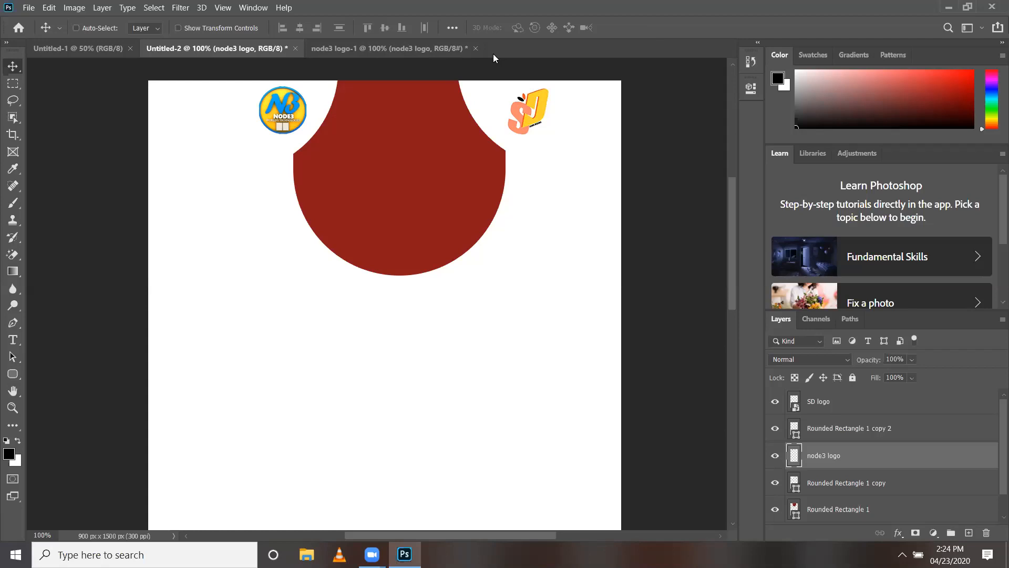
{"action": "key", "text": "ctrl+n"}
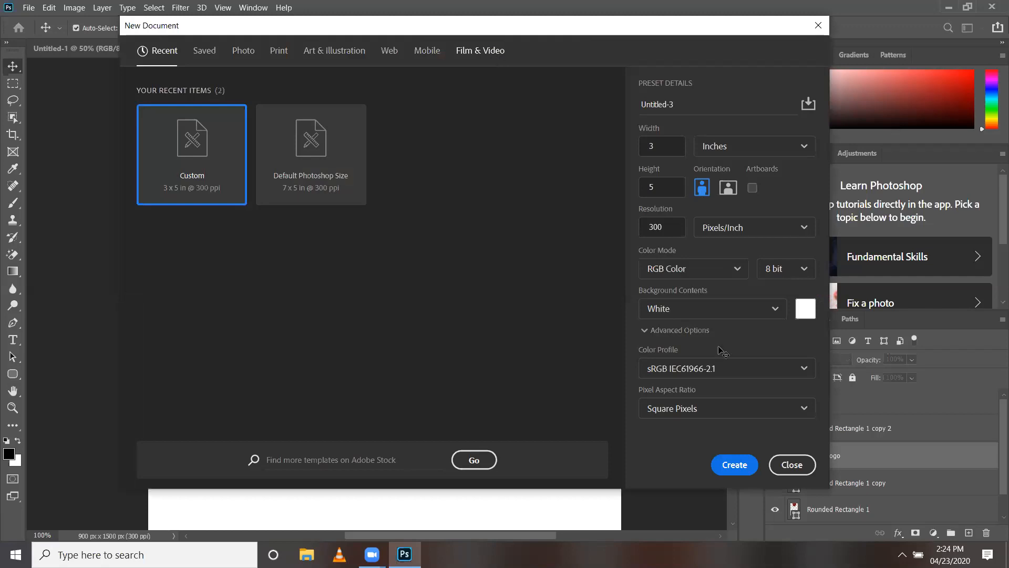
{"action": "key", "text": "Return"}
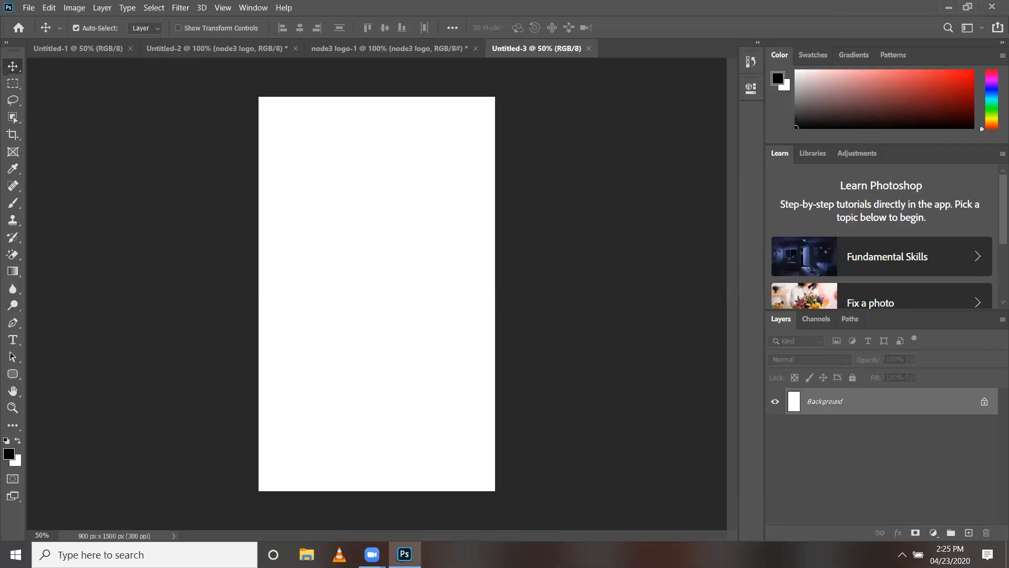
Draw a black rounded rectangle about 303 x 475 px from the page's upper edge with a 300 px radius, and maximize the window
{"action": "left_click", "coordinate": [15, 377]}
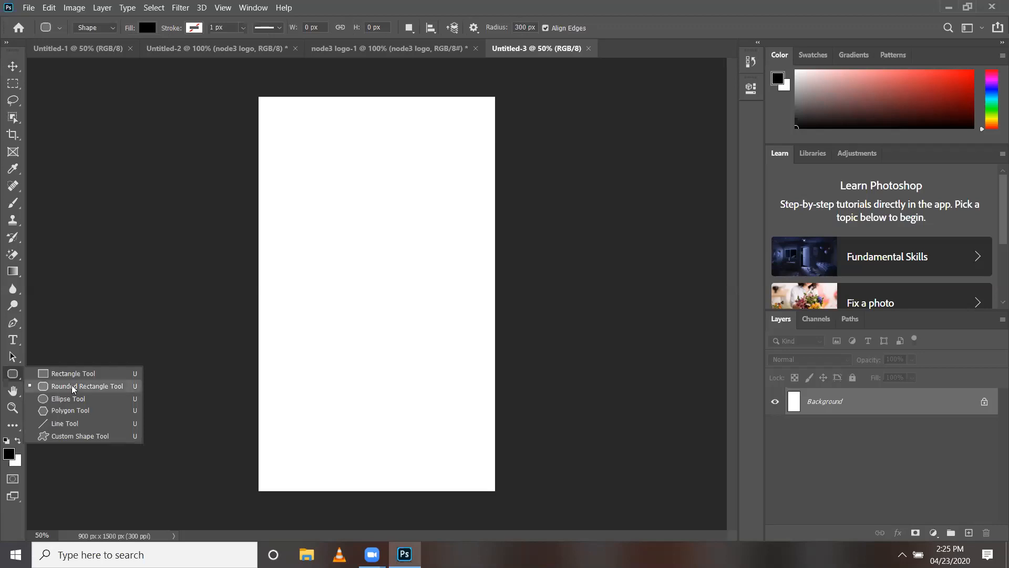
{"action": "left_click", "coordinate": [73, 386]}
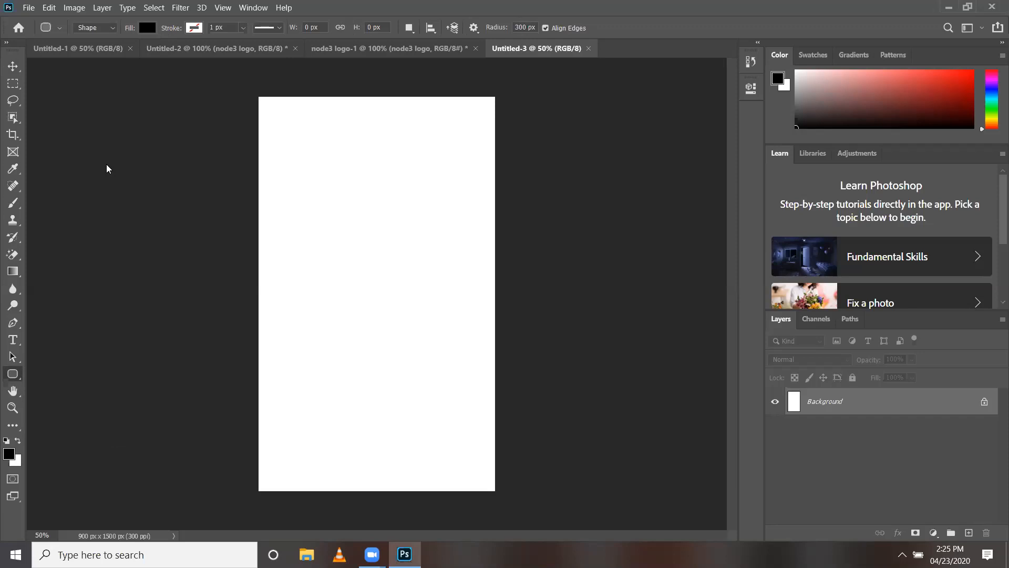
{"action": "key", "text": "v"}
{"action": "left_click", "coordinate": [13, 377]}
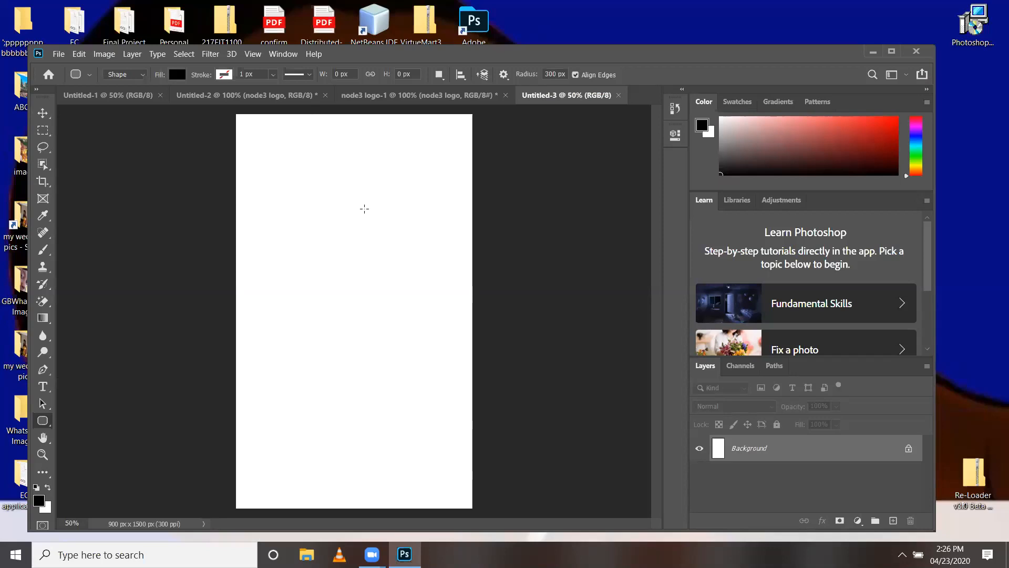
{"action": "left_click_drag", "start_coordinate": [310, 114], "coordinate": [384, 226]}
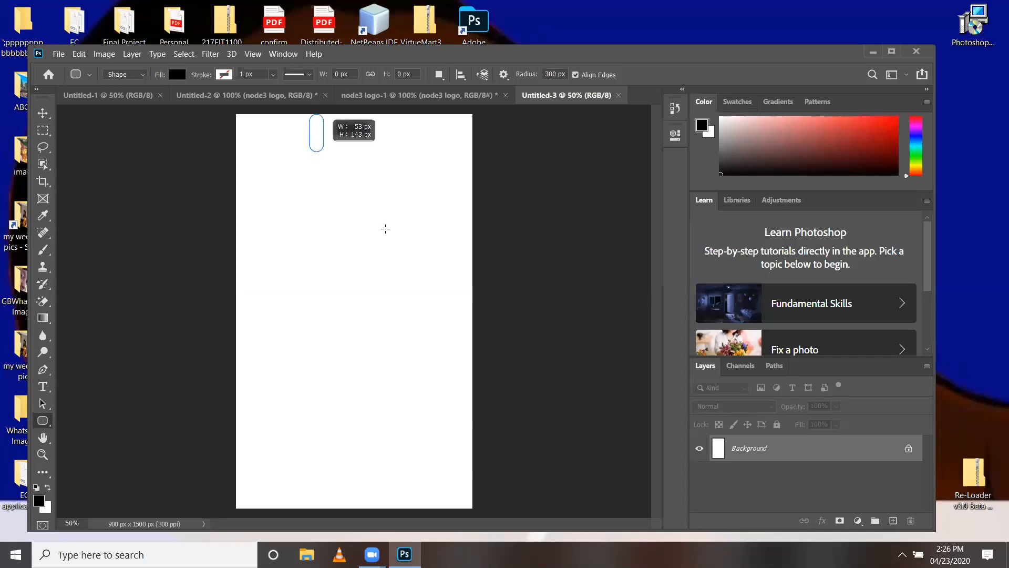
{"action": "left_click_drag", "start_coordinate": [389, 238], "coordinate": [389, 237]}
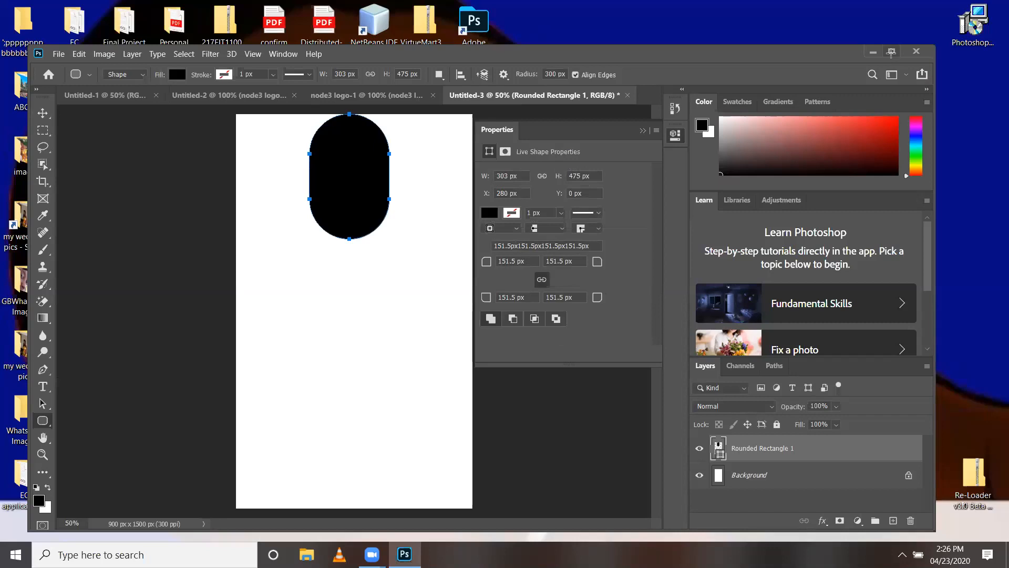
{"action": "left_click", "coordinate": [891, 51]}
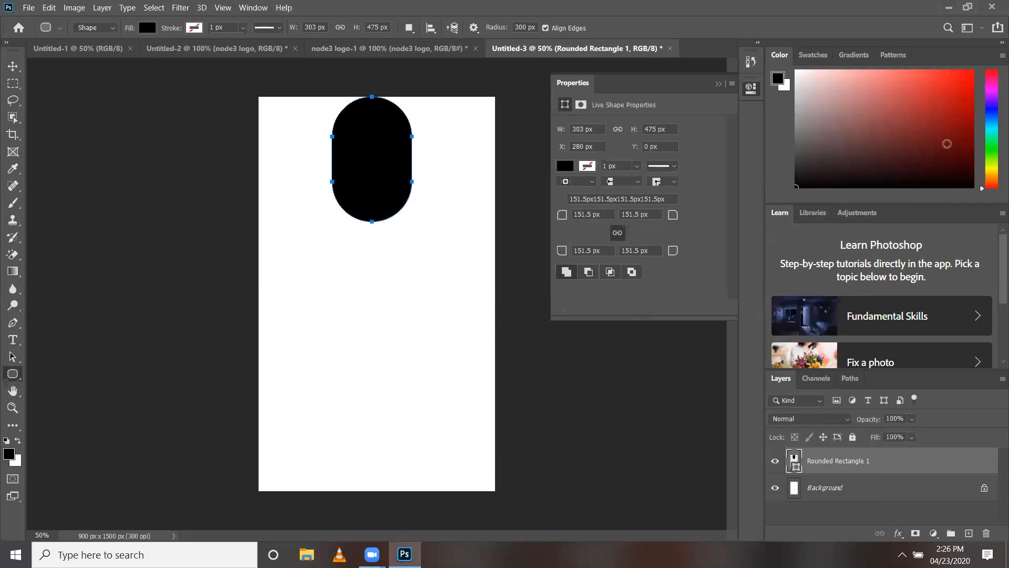
Change the rounded rectangle's fill from black to dark red, hex 790404
{"action": "left_click", "coordinate": [950, 141]}
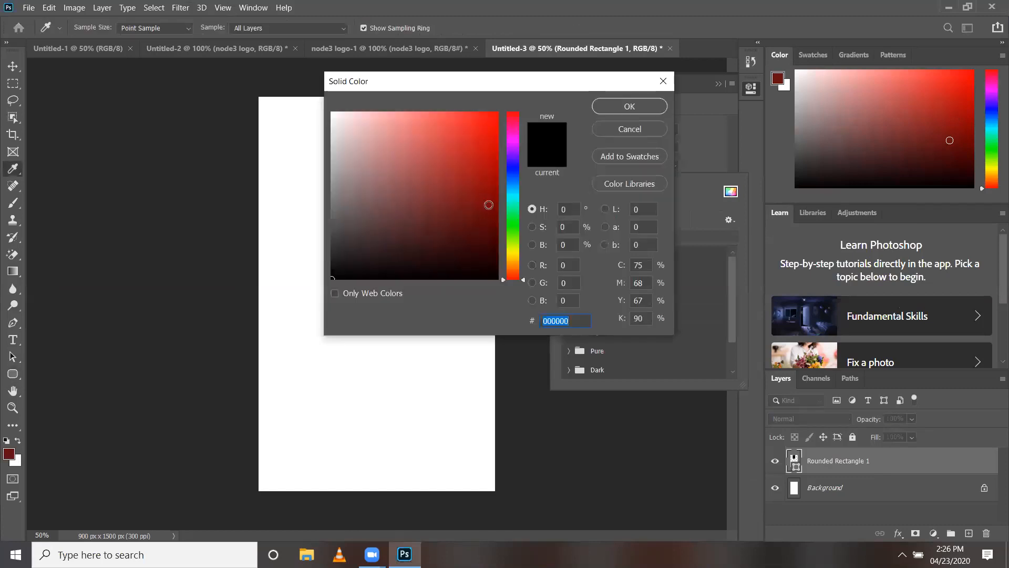
{"action": "type", "text": "8b0e0e"}
{"action": "left_click", "coordinate": [488, 206]}
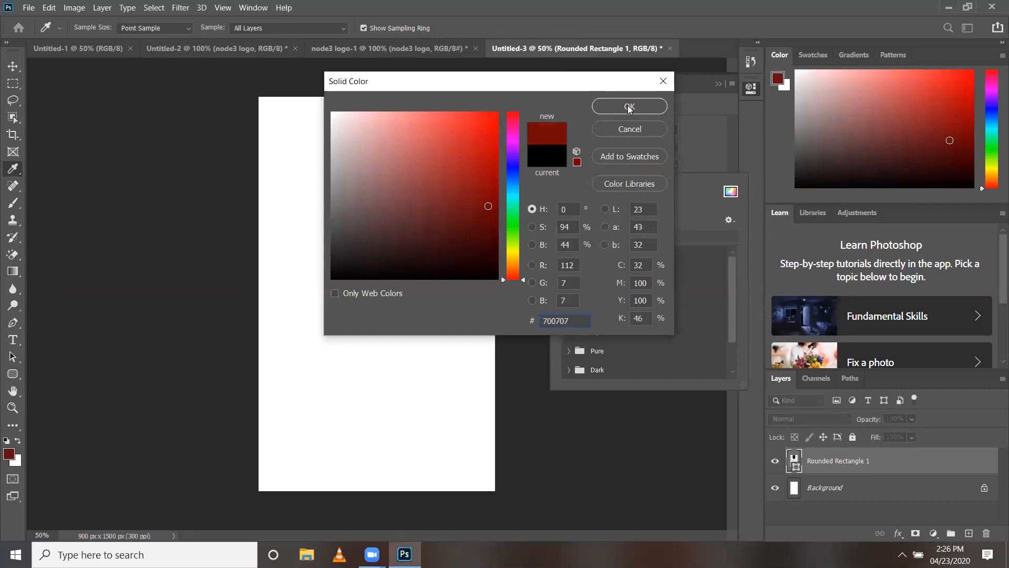
{"action": "left_click", "coordinate": [628, 109]}
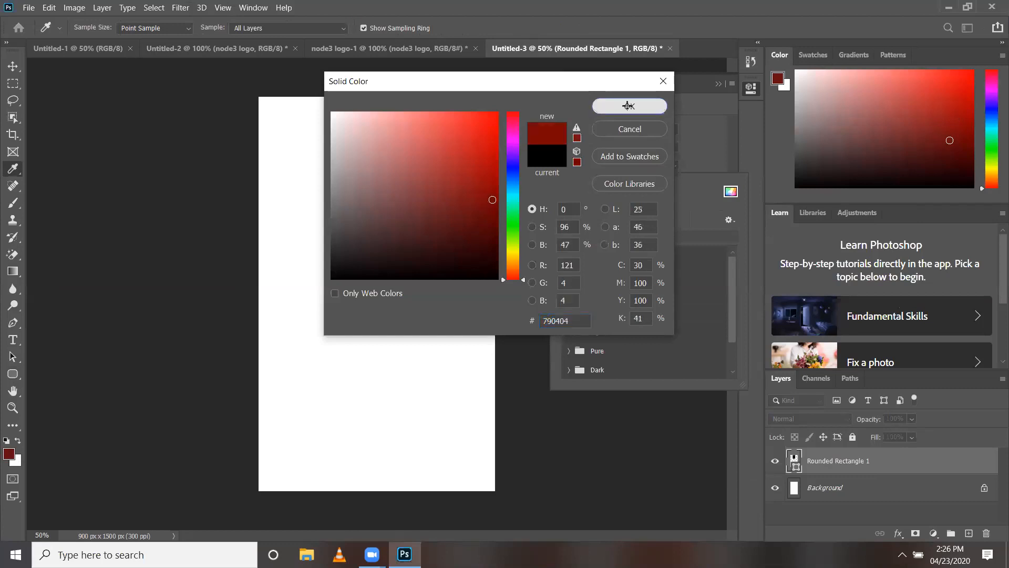
{"action": "key", "text": "Escape"}
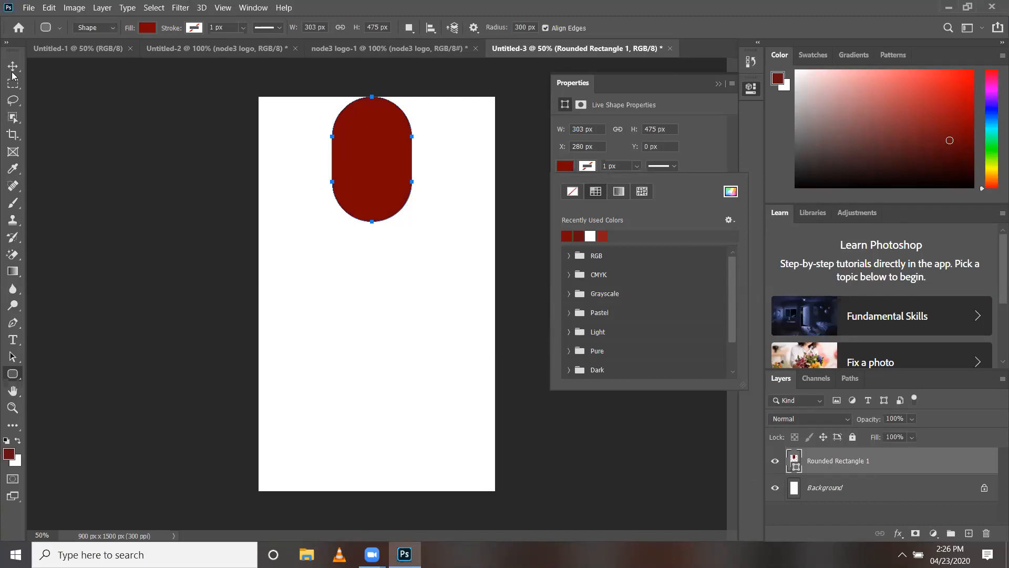
Move the red rounded rectangle up past the page's upper edge, to about X 299 px and Y -114 px
{"action": "key", "text": "v"}
{"action": "left_click", "coordinate": [368, 154]}
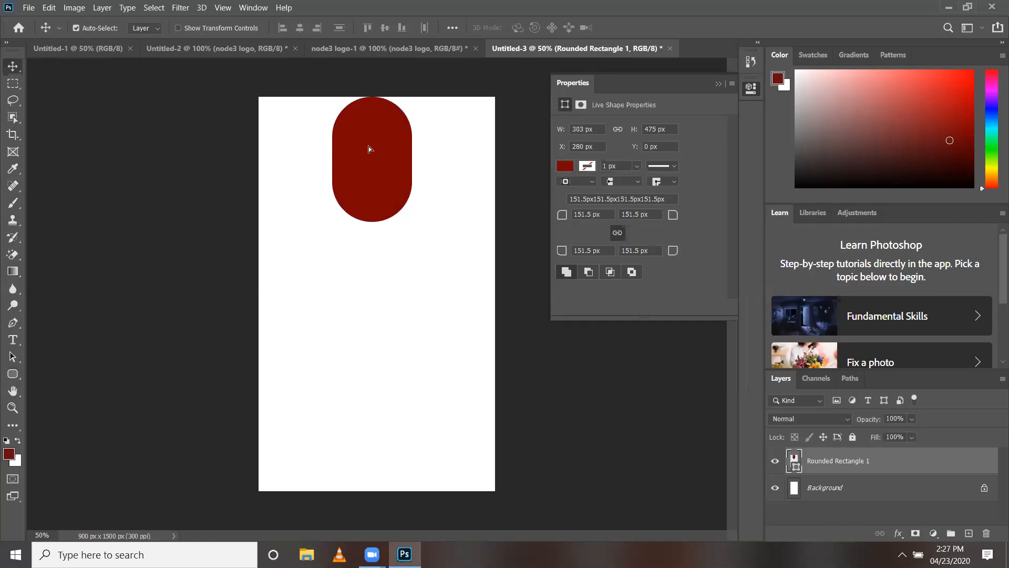
{"action": "left_click_drag", "start_coordinate": [368, 146], "coordinate": [375, 126]}
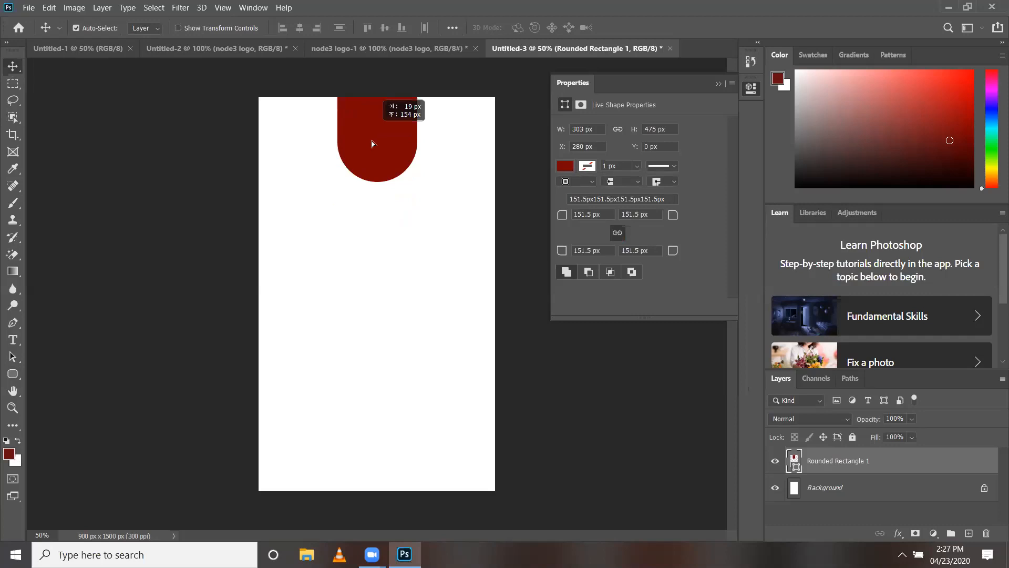
{"action": "left_click_drag", "start_coordinate": [371, 141], "coordinate": [405, 182]}
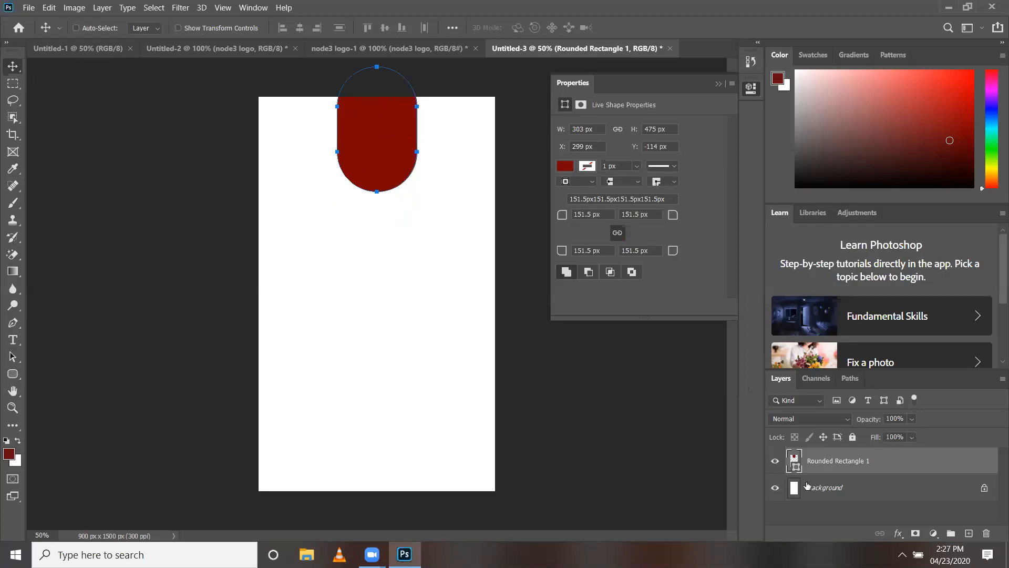
Duplicate the red rounded rectangle and place the copy to its left at about X 59 px and Y -148 px
{"action": "key", "text": "ctrl+j"}
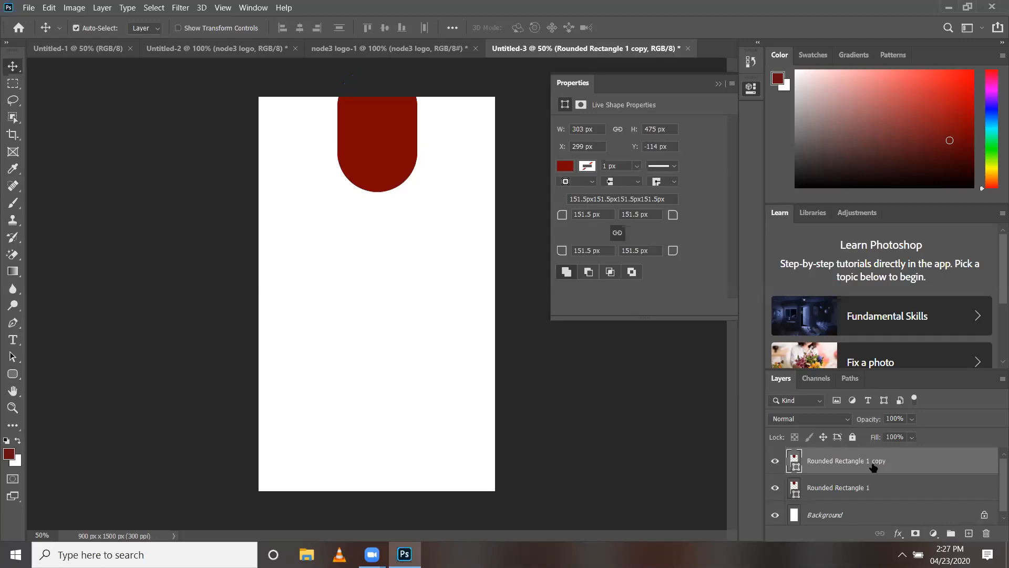
{"action": "left_click_drag", "start_coordinate": [873, 467], "coordinate": [878, 533]}
{"action": "left_click_drag", "start_coordinate": [312, 131], "coordinate": [319, 128]}
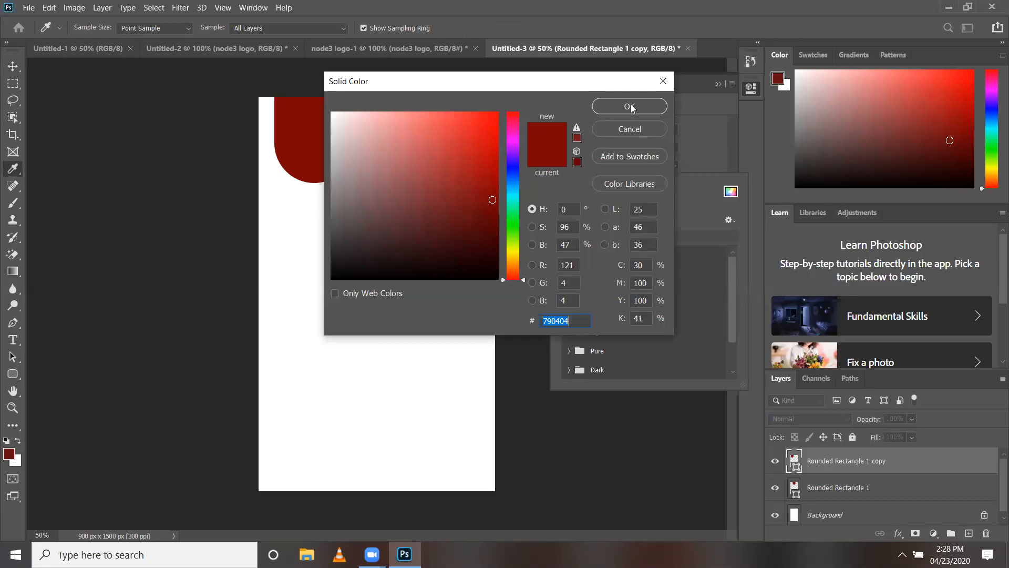
Fill the copied shape with white (ffffff) and raise it to about Y -265 px, cutting a curve into the red shape's left side
{"action": "type", "text": "ffffff"}
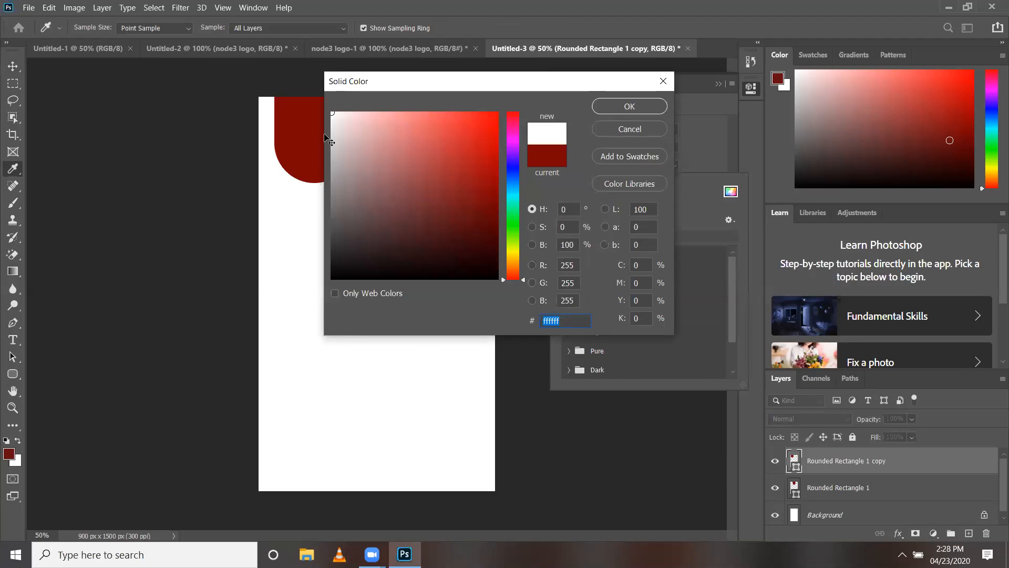
{"action": "key", "text": "Return"}
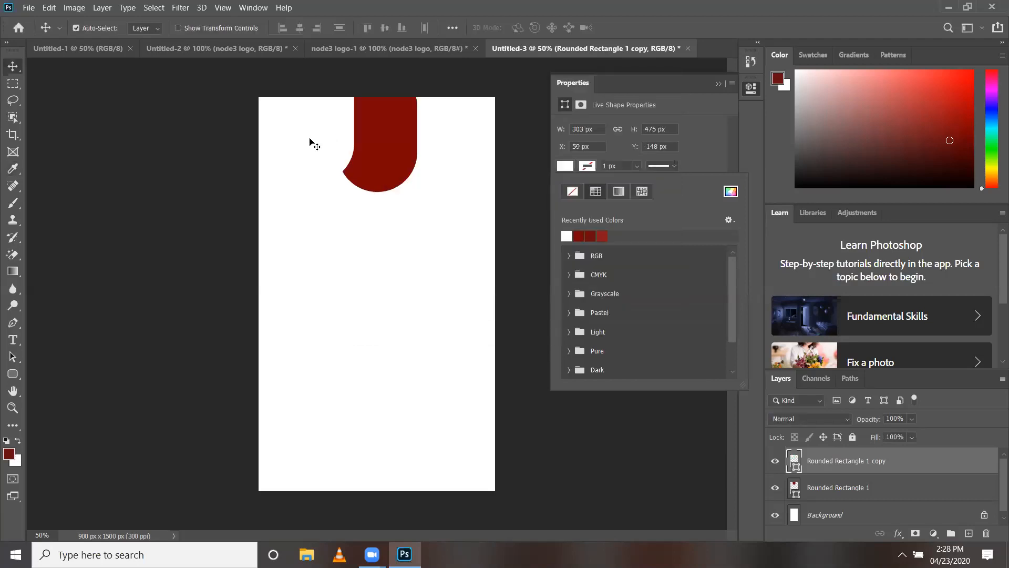
{"action": "mouse_move", "coordinate": [315, 133]}
{"action": "left_mouse_down"}
{"action": "mouse_move", "coordinate": [307, 119]}
{"action": "mouse_move", "coordinate": [319, 124]}
{"action": "left_mouse_up"}
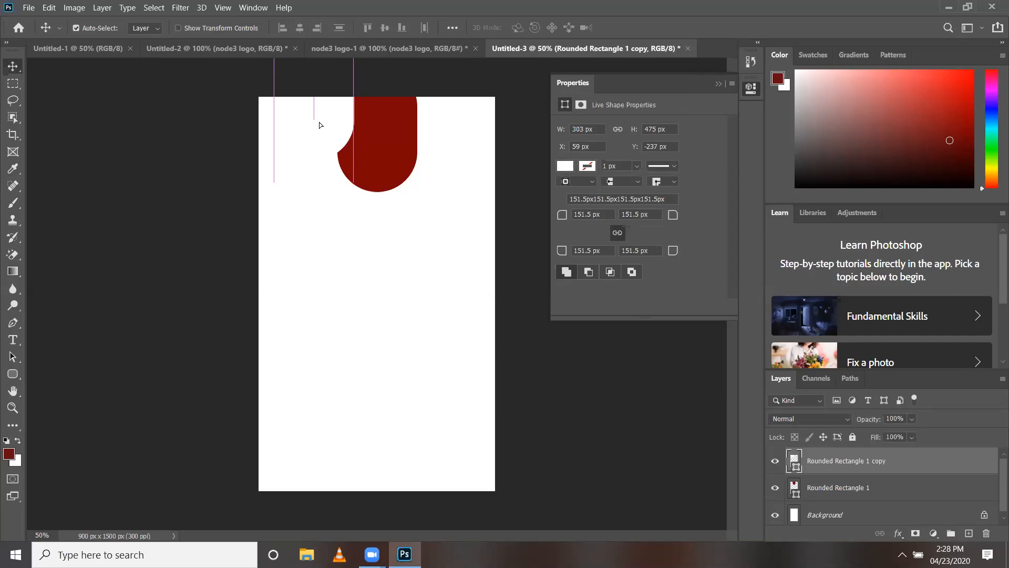
{"action": "left_click_drag", "start_coordinate": [320, 122], "coordinate": [319, 115]}
Duplicate the white shape and place the copy over the red shape's right side at about X 547 px and Y -265 px
{"action": "key", "text": "ctrl+j"}
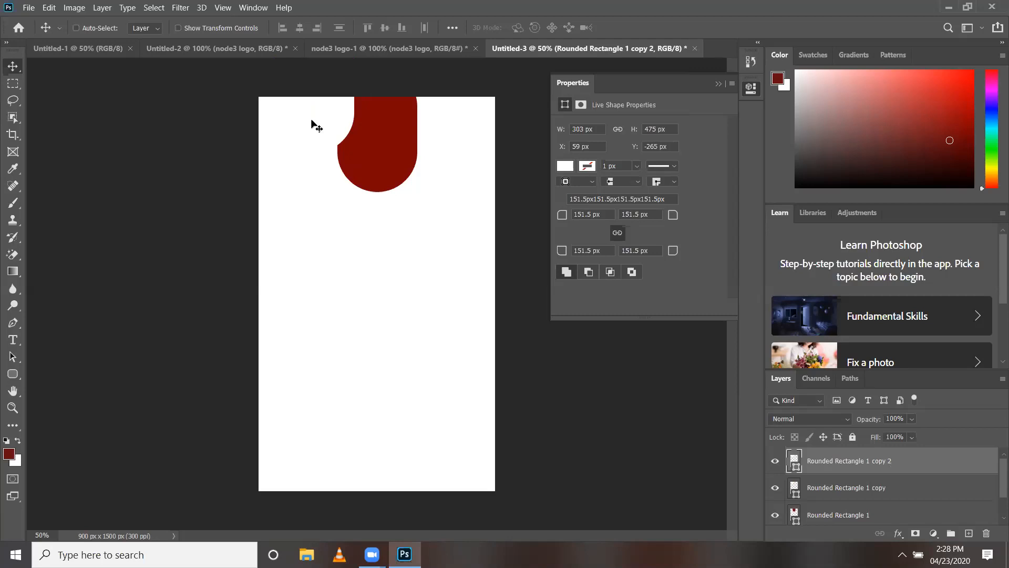
{"action": "key", "text": "ctrl"}
{"action": "left_click_drag", "start_coordinate": [441, 124], "coordinate": [439, 124]}
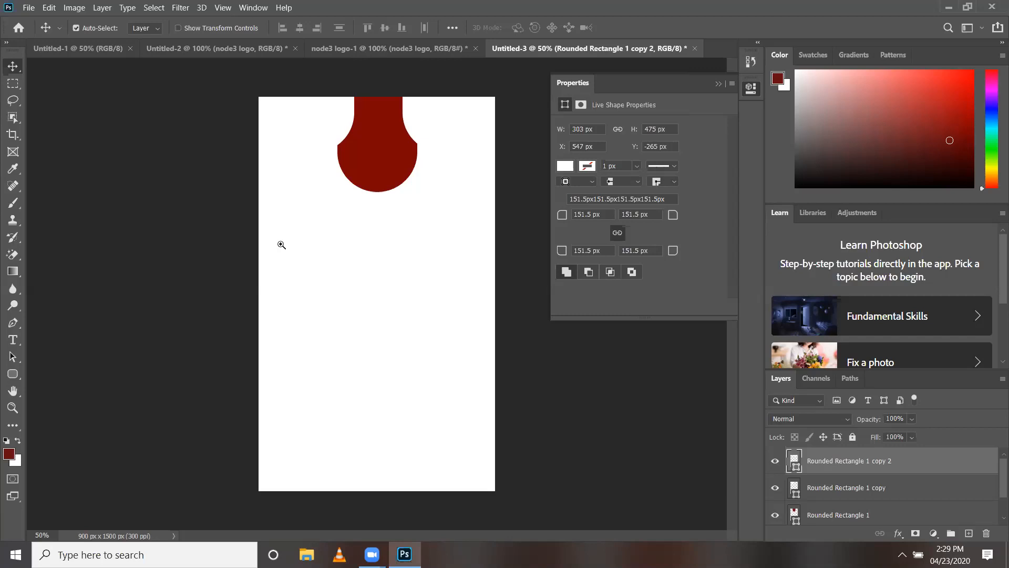
Shift the right-hand white shape slightly inward and down so its cutout mirrors the left one, and deselect it
{"action": "key", "text": "z"}
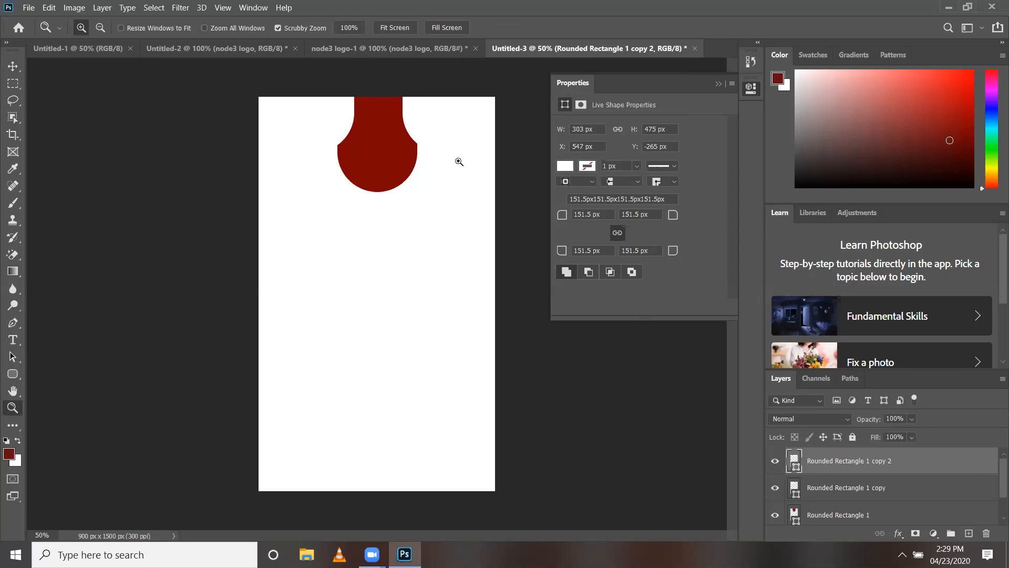
{"action": "left_click", "coordinate": [362, 182]}
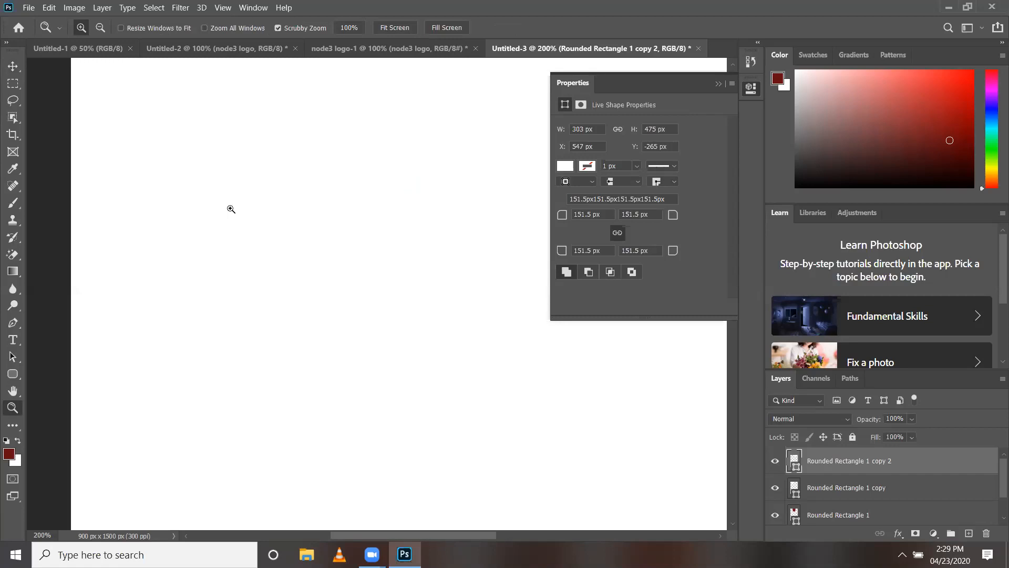
{"action": "key", "text": "space"}
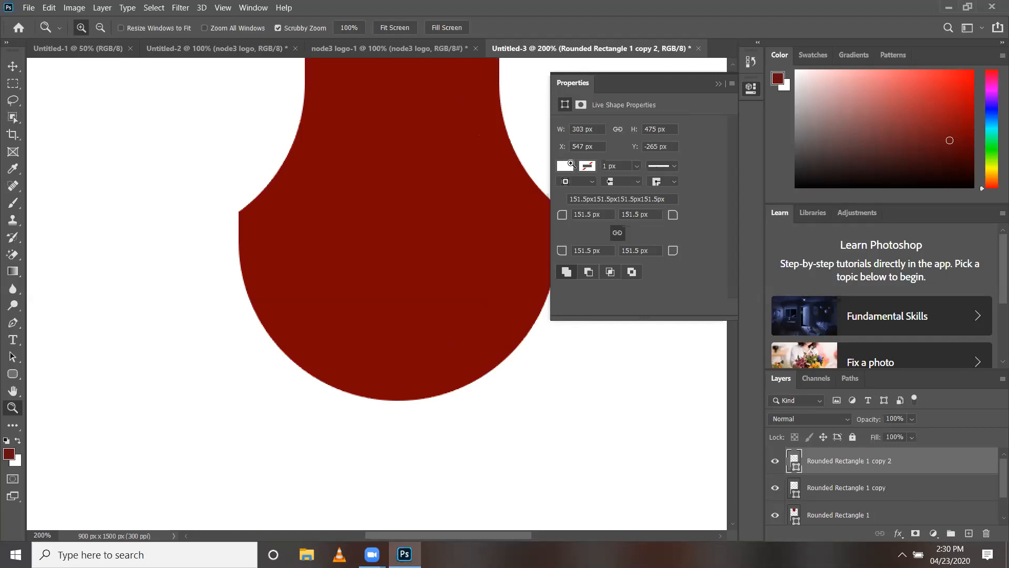
{"action": "left_click", "coordinate": [719, 84]}
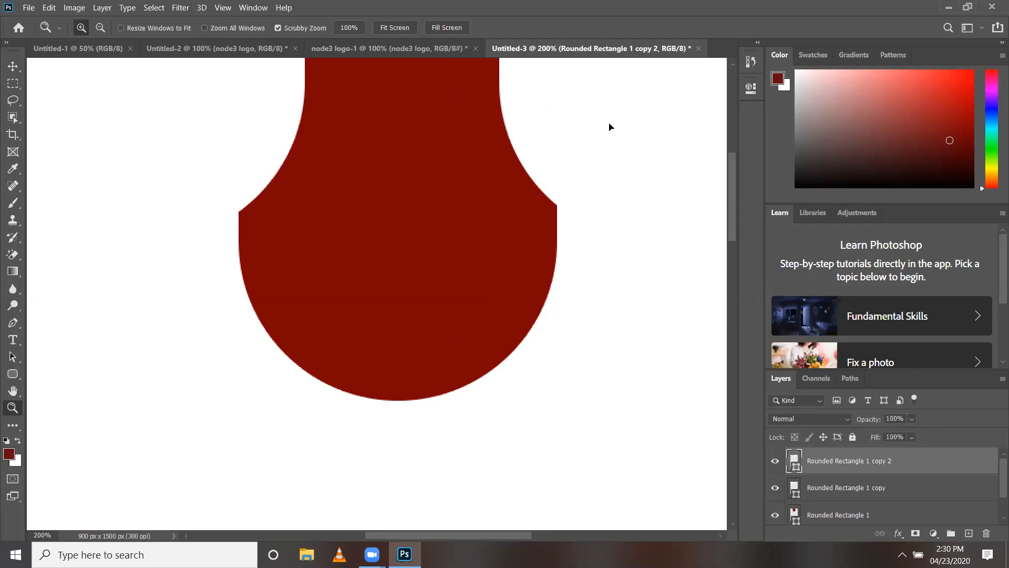
{"action": "key", "text": "v"}
{"action": "left_click_drag", "start_coordinate": [616, 112], "coordinate": [605, 119]}
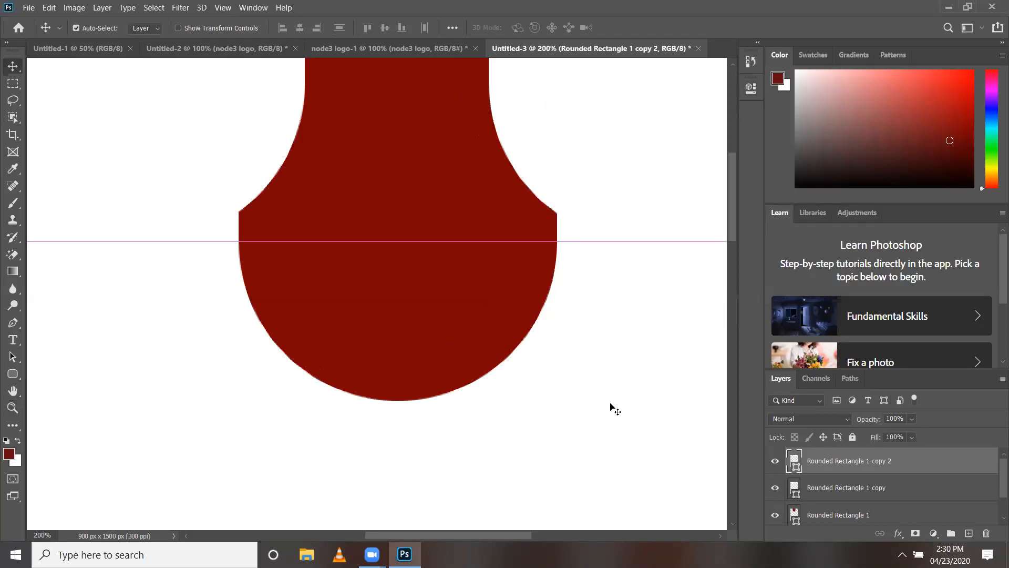
{"action": "left_click", "coordinate": [608, 457]}
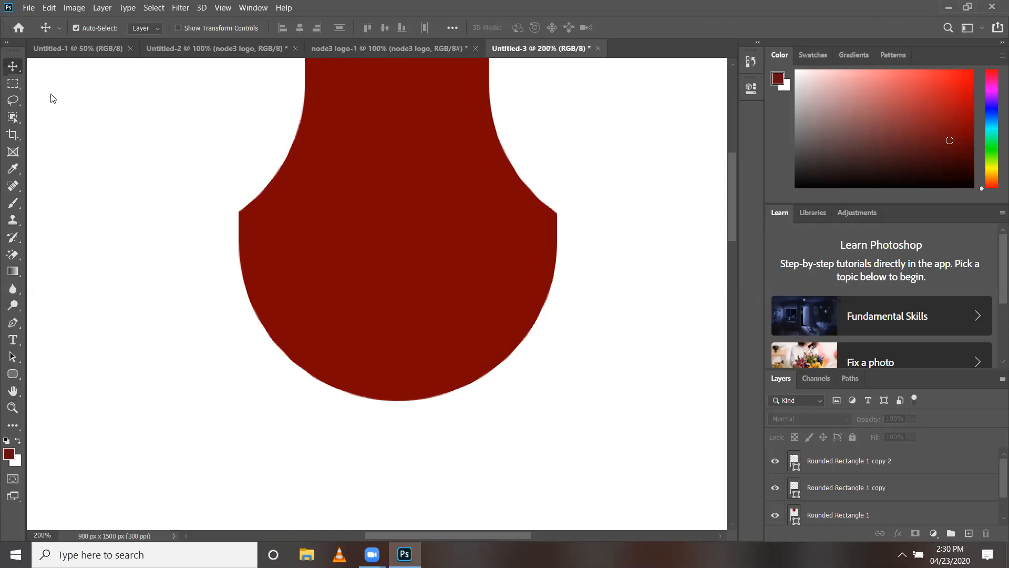
Open the node3 logo image from the logos folder as a smart object
{"action": "key", "text": "alt+f"}
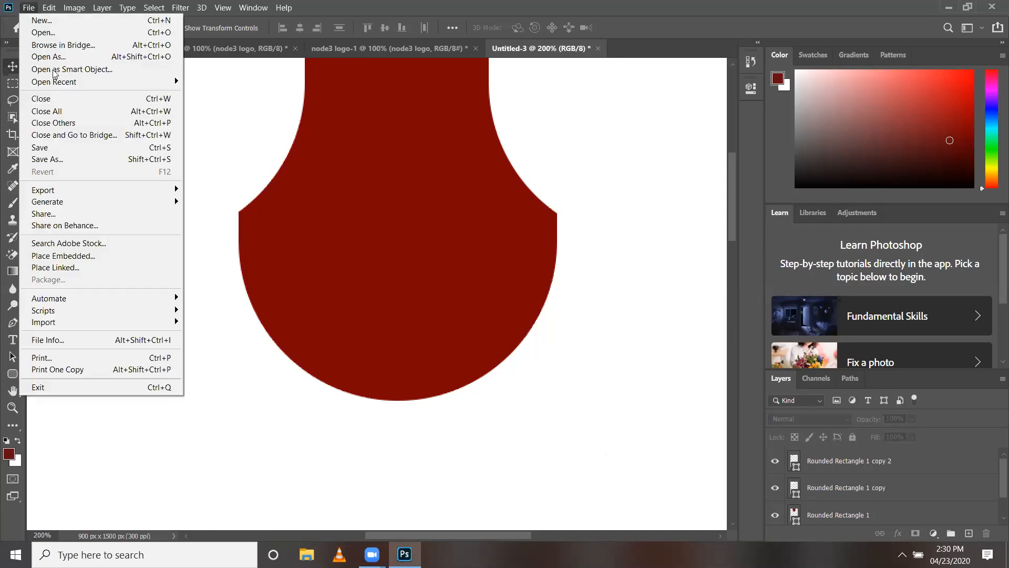
{"action": "left_click", "coordinate": [54, 71]}
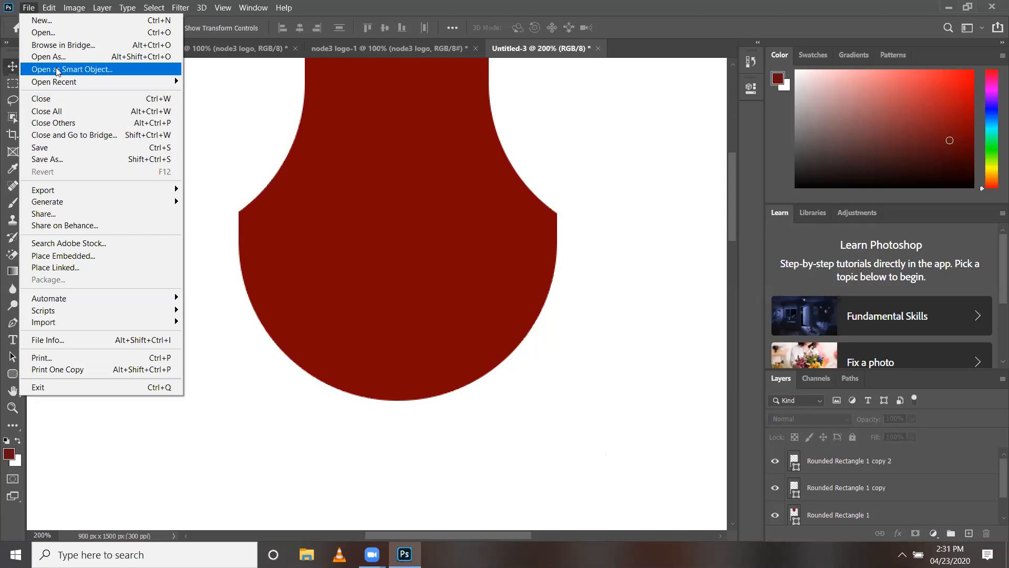
{"action": "left_click", "coordinate": [58, 70]}
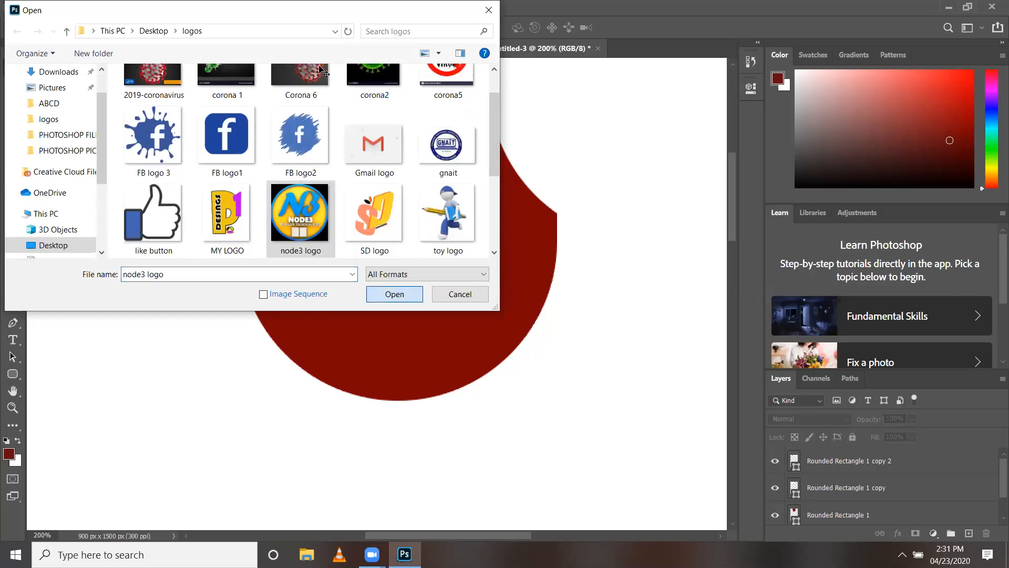
{"action": "key", "text": "Return"}
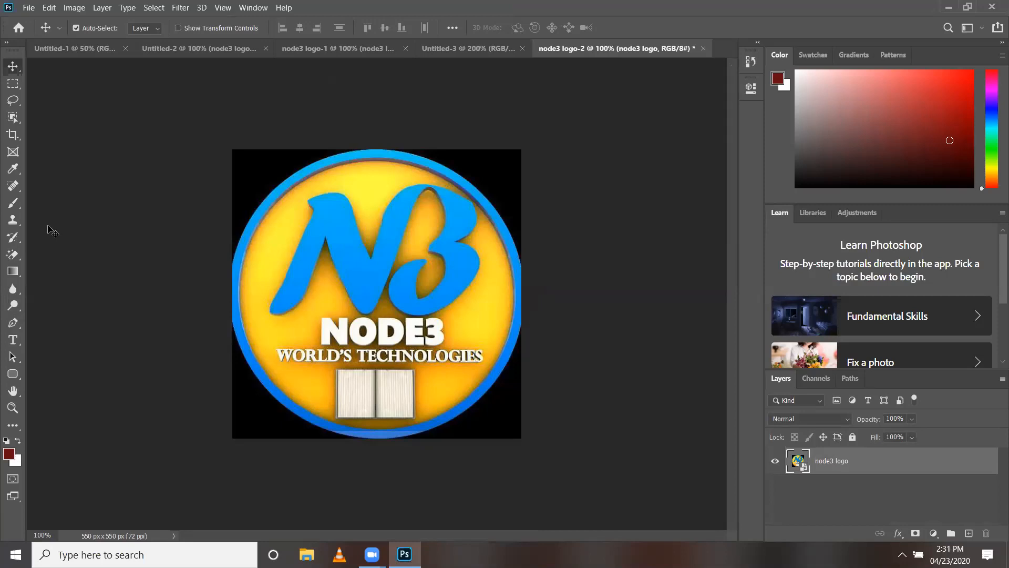
{"action": "left_click", "coordinate": [13, 186]}
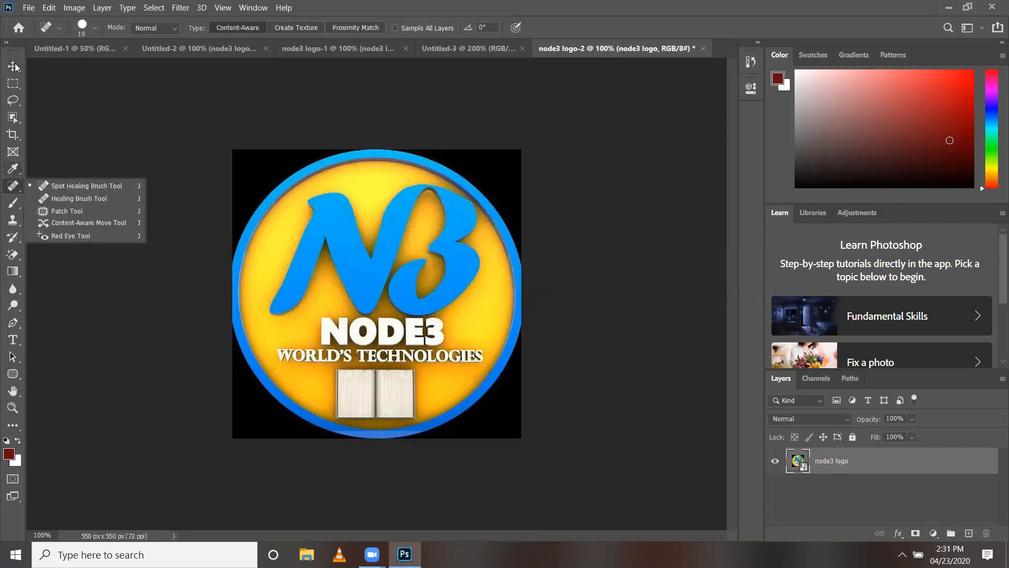
{"action": "left_click", "coordinate": [567, 222]}
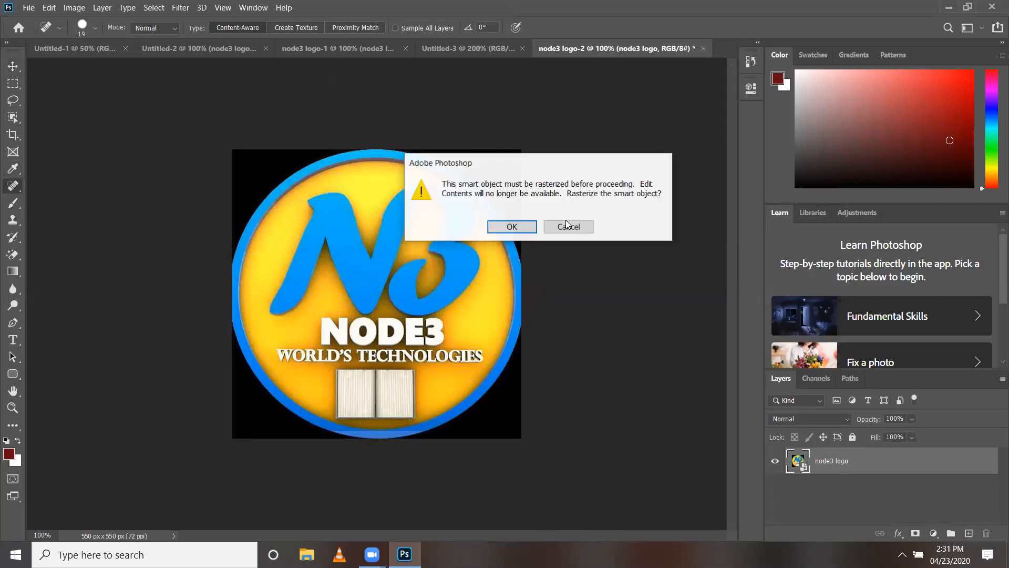
{"action": "key", "text": "Escape"}
{"action": "left_click", "coordinate": [16, 67]}
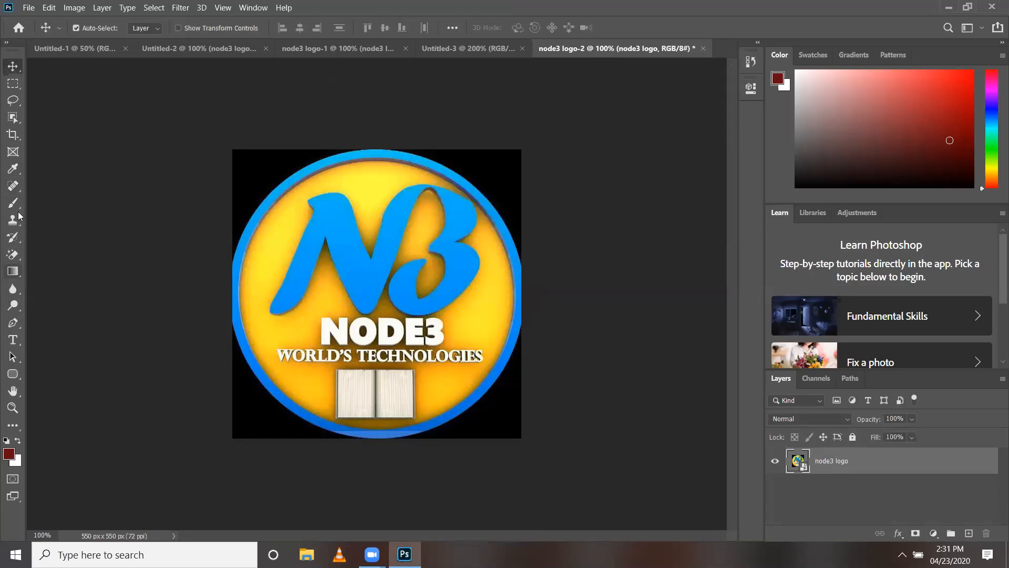
Rasterize the node3 logo and remove the black background around its circle with the Magic Eraser at tolerance 32
{"action": "right_click", "coordinate": [16, 254]}
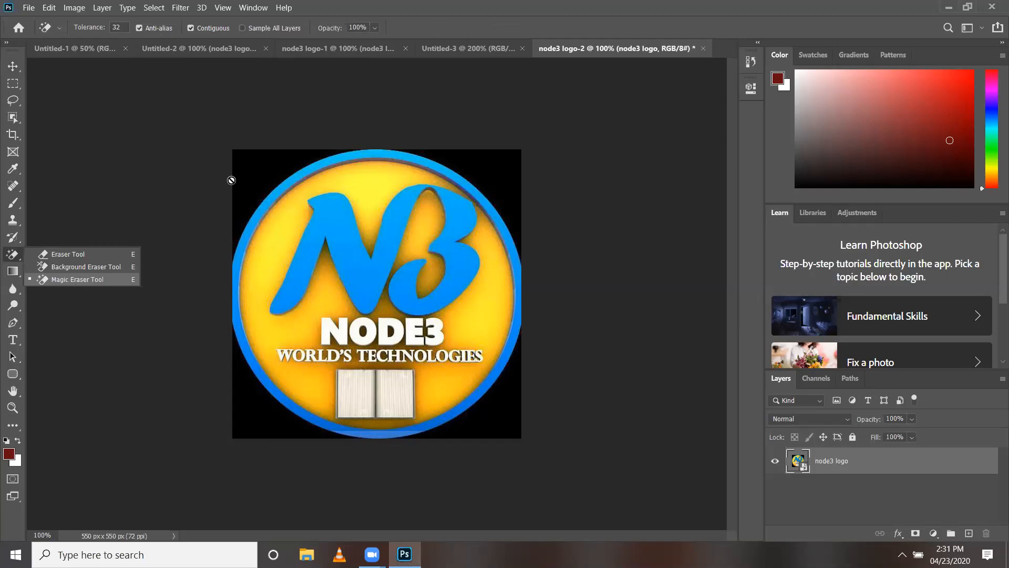
{"action": "left_click", "coordinate": [267, 175]}
{"action": "left_click", "coordinate": [523, 220]}
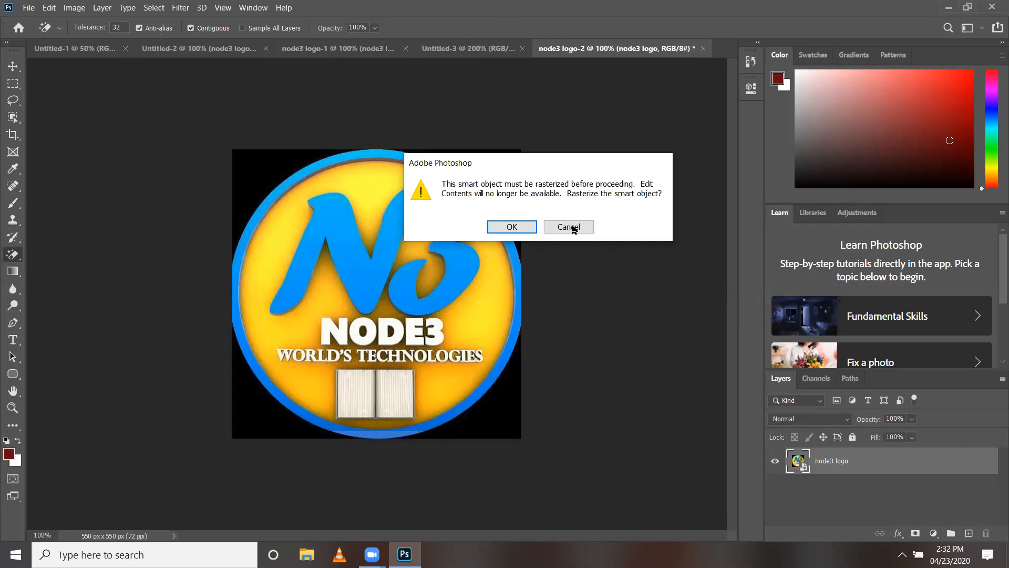
{"action": "left_click", "coordinate": [519, 223]}
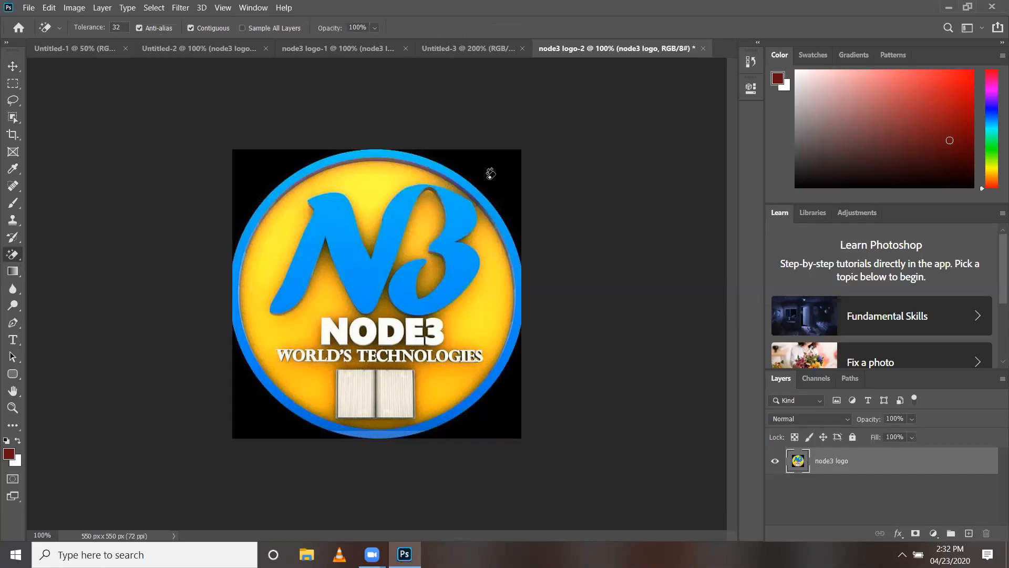
{"action": "left_click", "coordinate": [252, 167]}
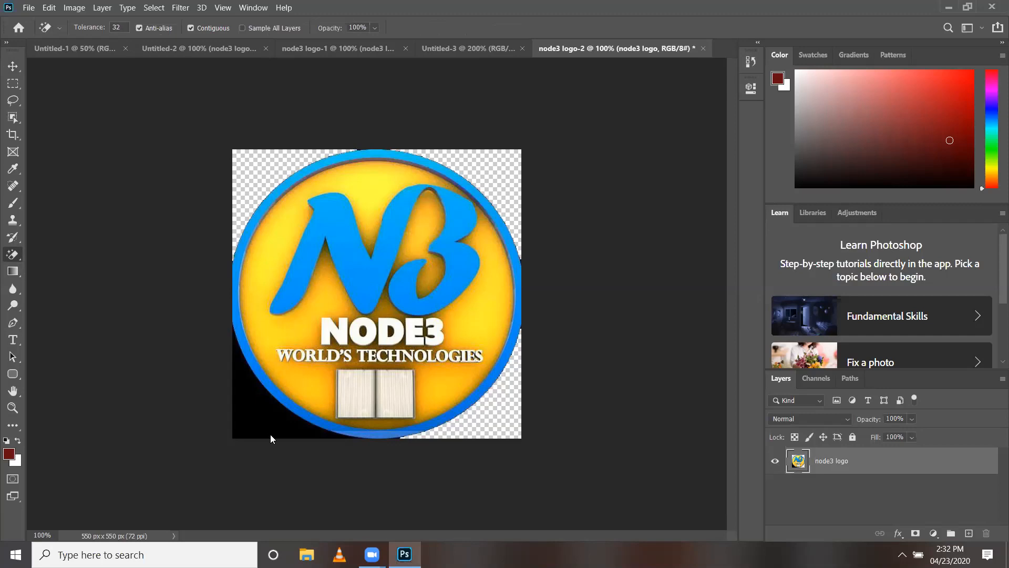
{"action": "left_click", "coordinate": [270, 434]}
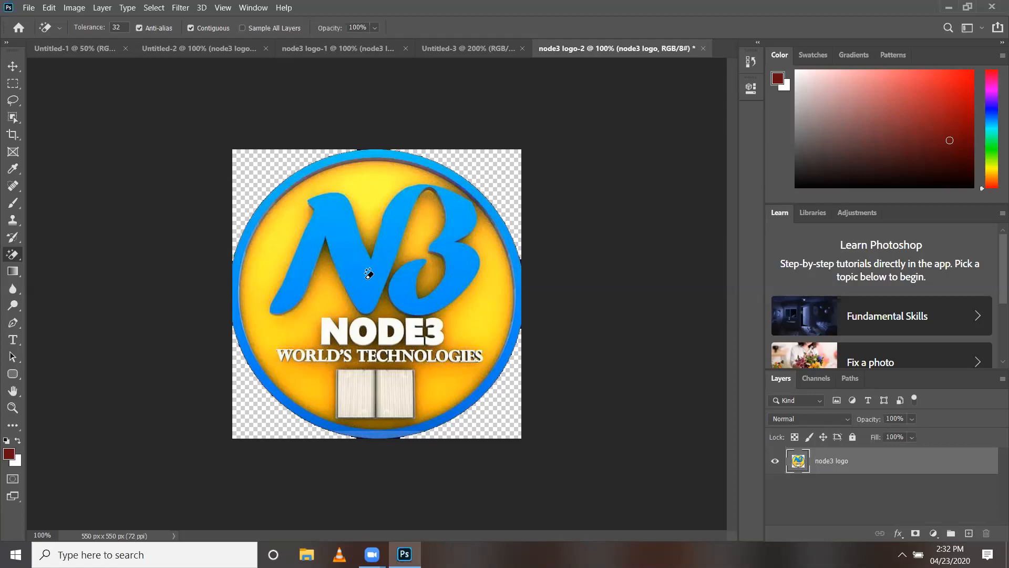
Copy the cut-out node3 logo into the Untitled-3 document, over the red shape
{"action": "key", "text": "v"}
{"action": "left_click_drag", "start_coordinate": [369, 273], "coordinate": [329, 114]}
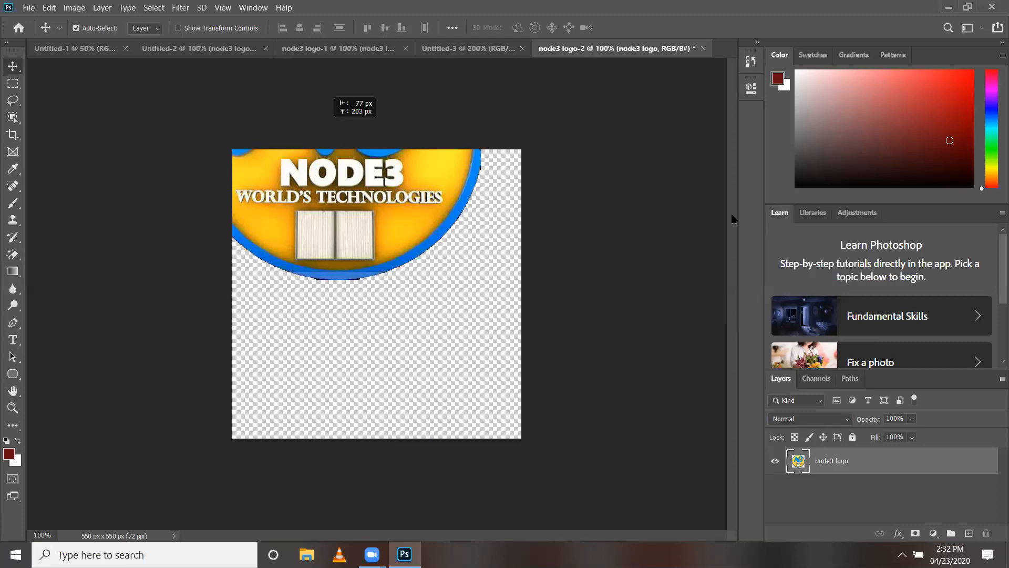
{"action": "left_click_drag", "start_coordinate": [733, 218], "coordinate": [365, 142]}
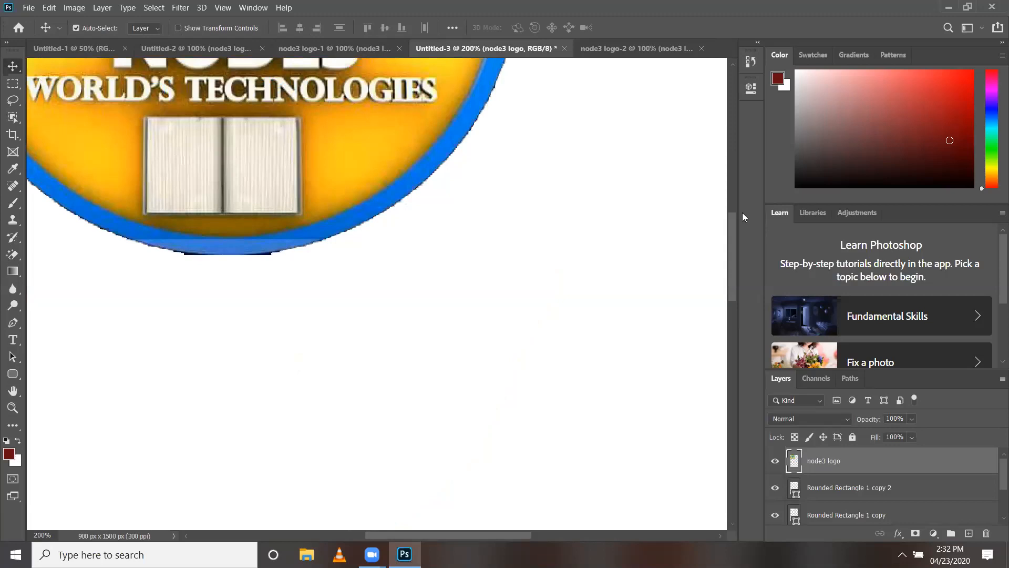
{"action": "scroll", "coordinate": [732, 237], "scroll_direction": "up", "scroll_amount": 5}
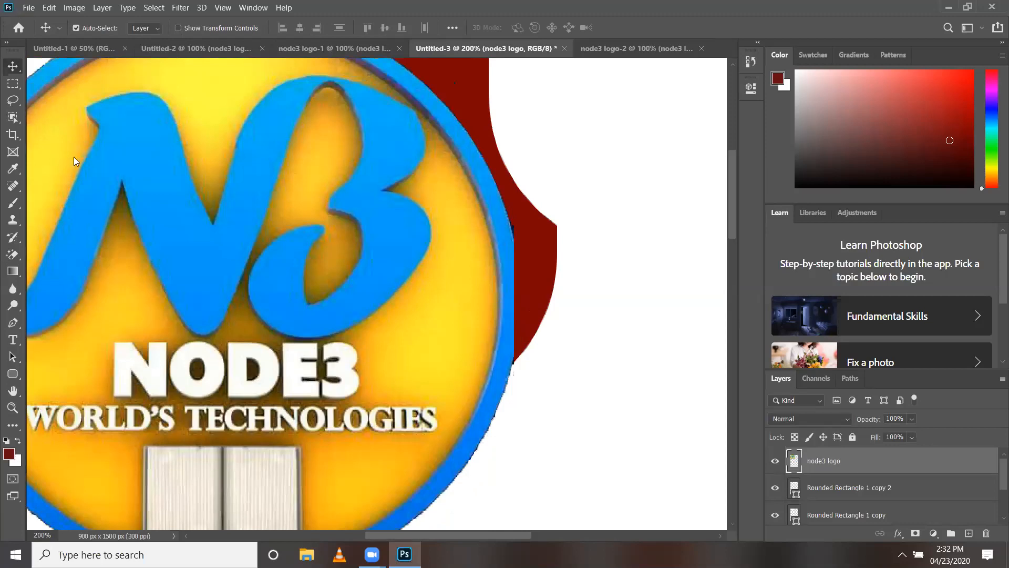
Scale the node3 logo down to about 17.7% and position it beside the left curve of the red header shape
{"action": "left_click", "coordinate": [28, 7]}
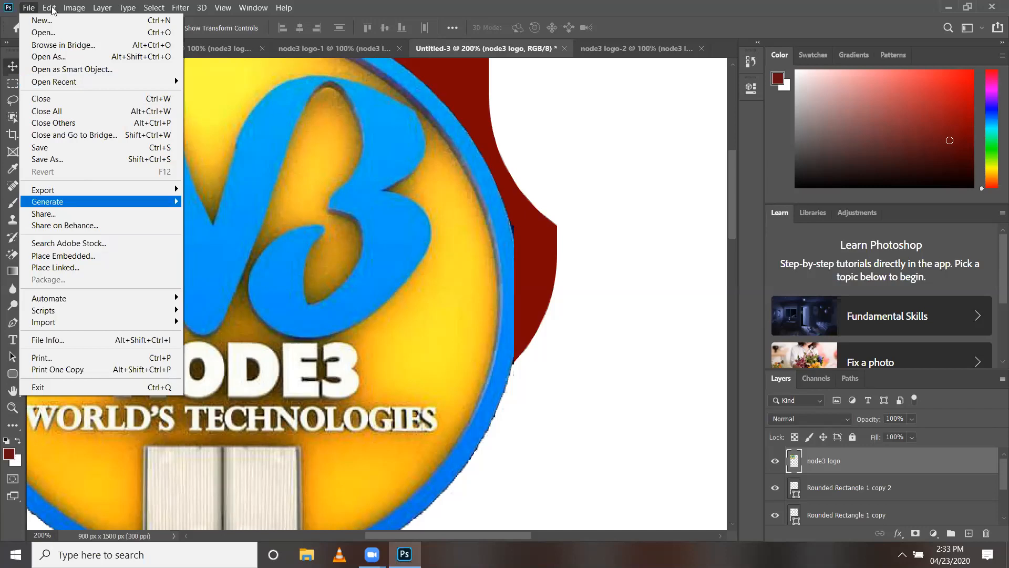
{"action": "mouse_move", "coordinate": [53, 9]}
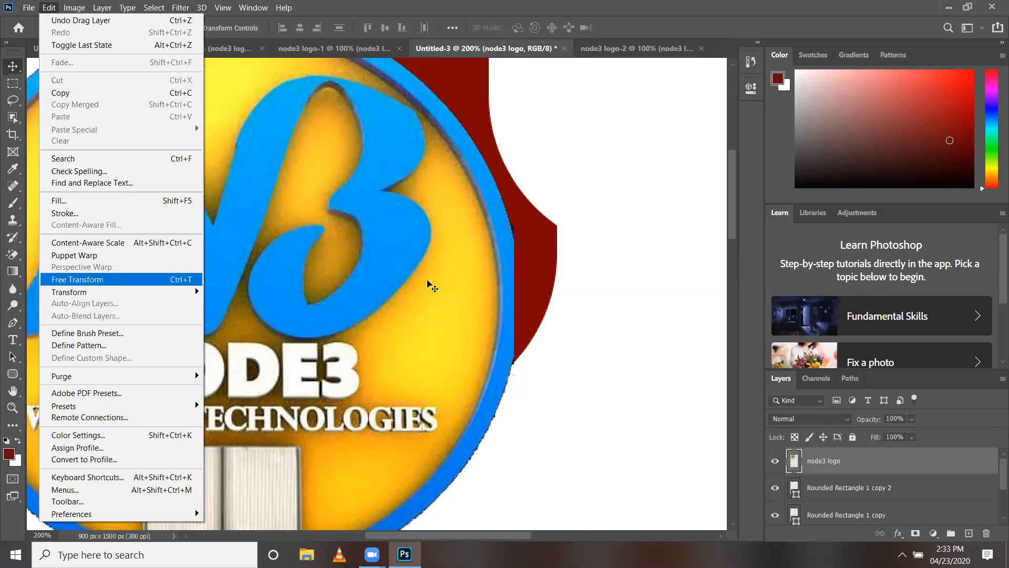
{"action": "key", "text": "Escape"}
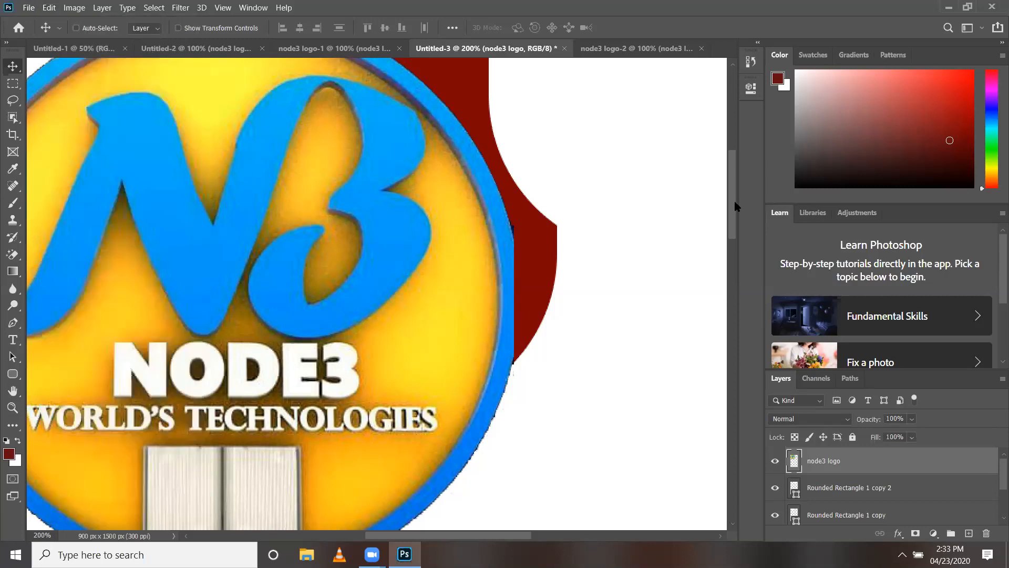
{"action": "key", "text": "ctrl+t"}
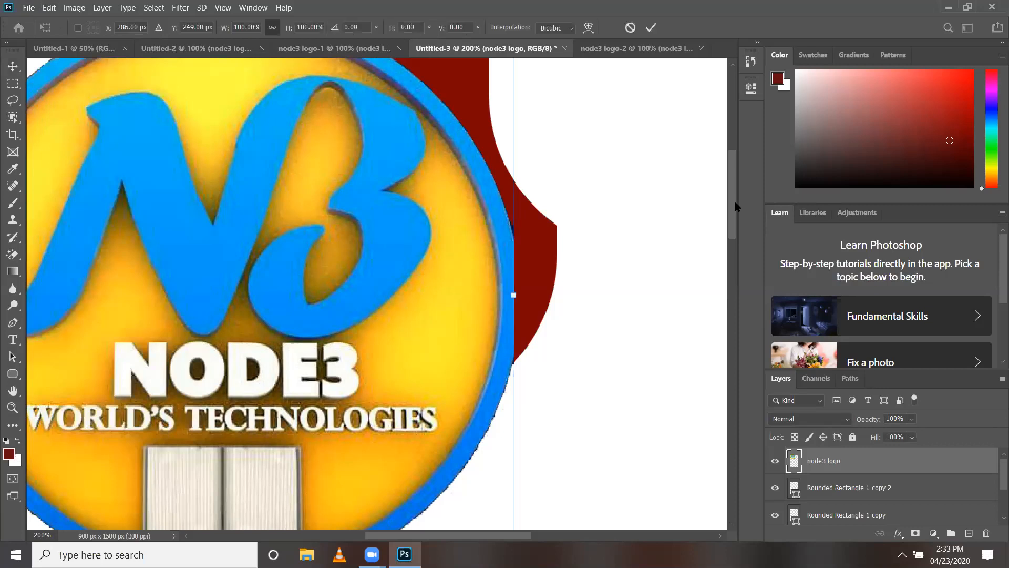
{"action": "scroll", "coordinate": [515, 398], "scroll_direction": "down", "scroll_amount": 5}
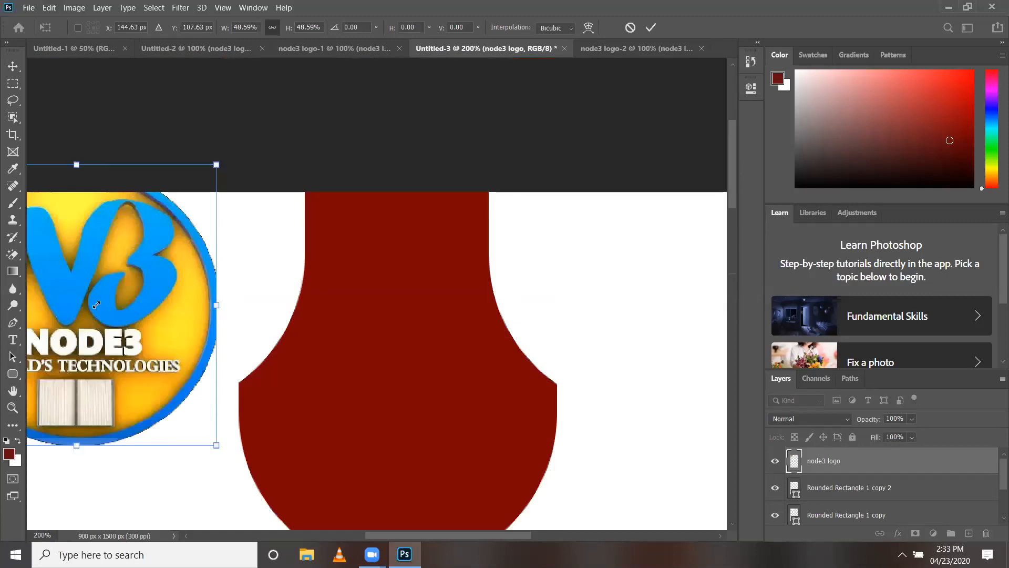
{"action": "left_click_drag", "start_coordinate": [216, 164], "coordinate": [96, 305]}
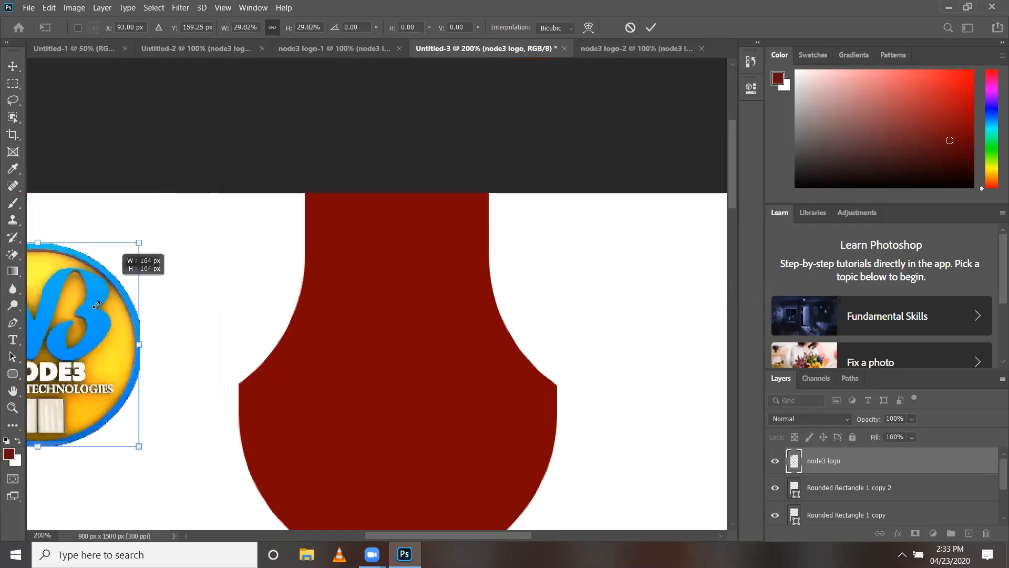
{"action": "left_click_drag", "start_coordinate": [139, 242], "coordinate": [90, 291]}
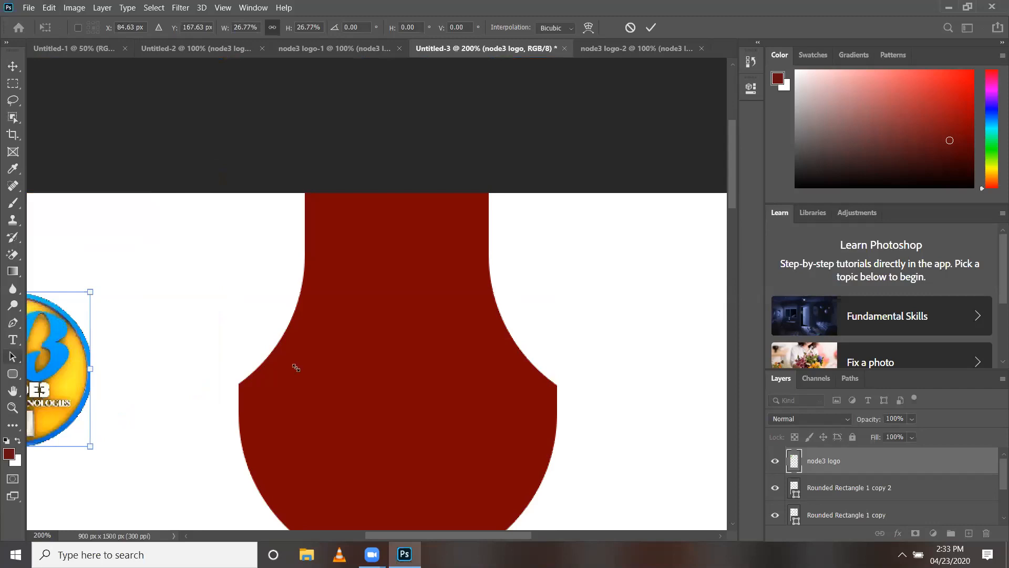
{"action": "left_click_drag", "start_coordinate": [88, 445], "coordinate": [227, 297]}
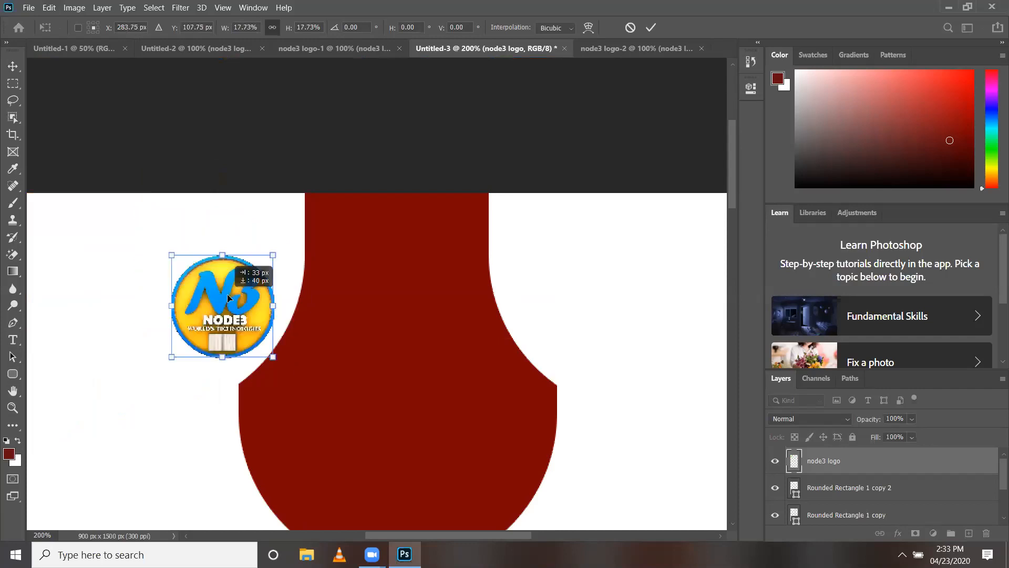
{"action": "left_click_drag", "start_coordinate": [239, 289], "coordinate": [238, 293]}
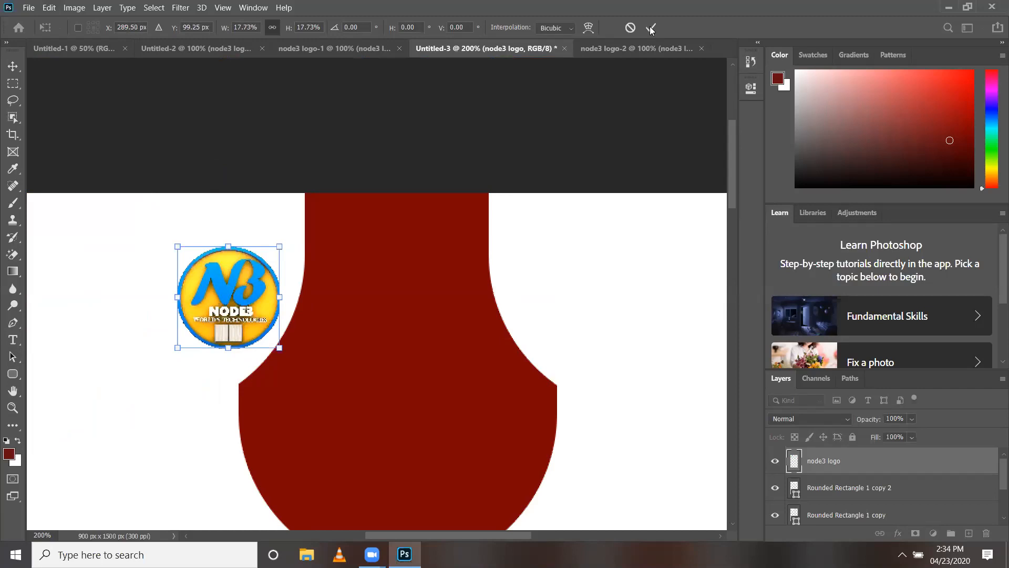
{"action": "key", "text": "Return"}
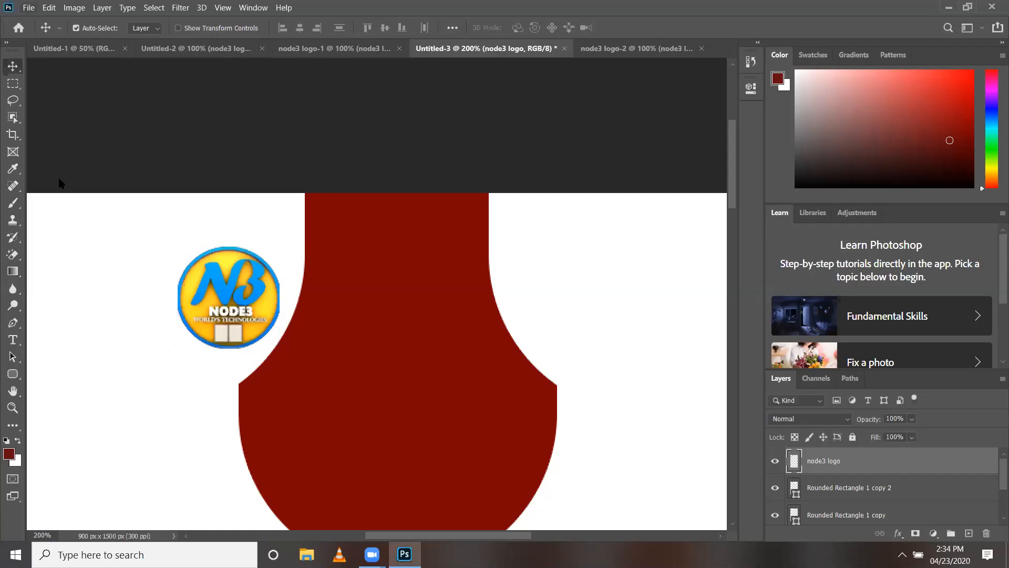
Place the SD logo image from the logos folder into the flyer as an embedded object
{"action": "key", "text": "alt+f"}
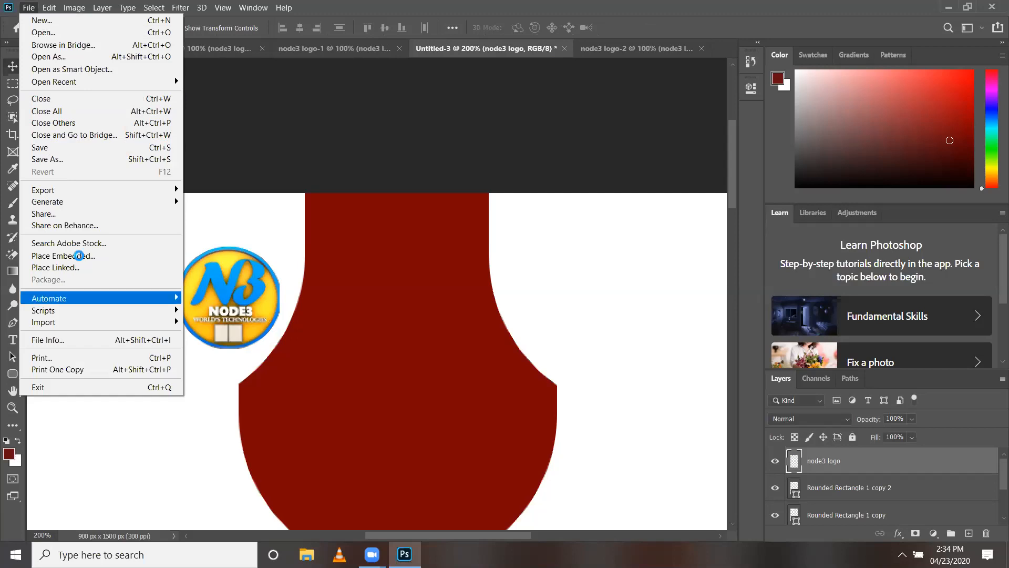
{"action": "left_click", "coordinate": [194, 230]}
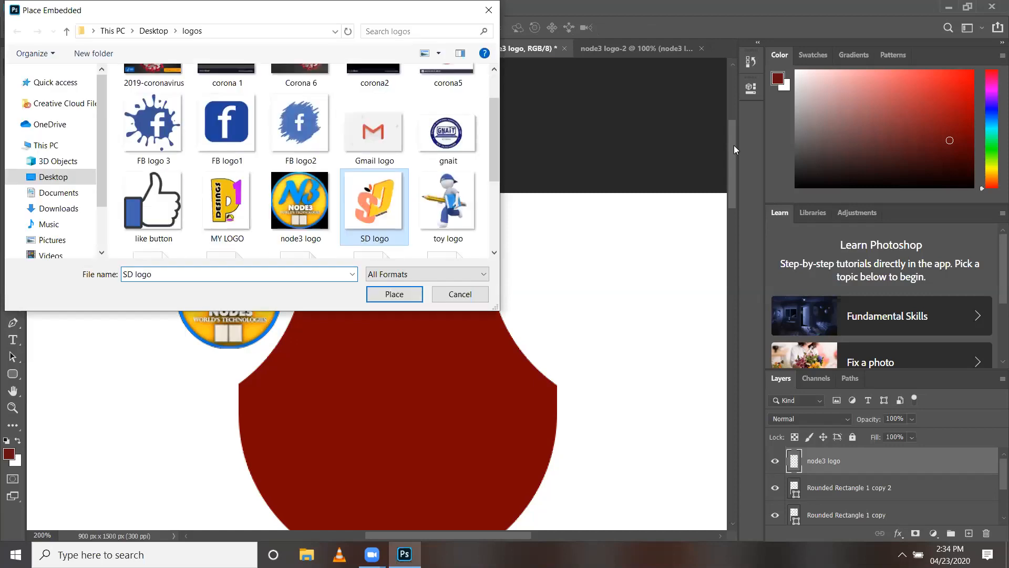
{"action": "key", "text": "Return"}
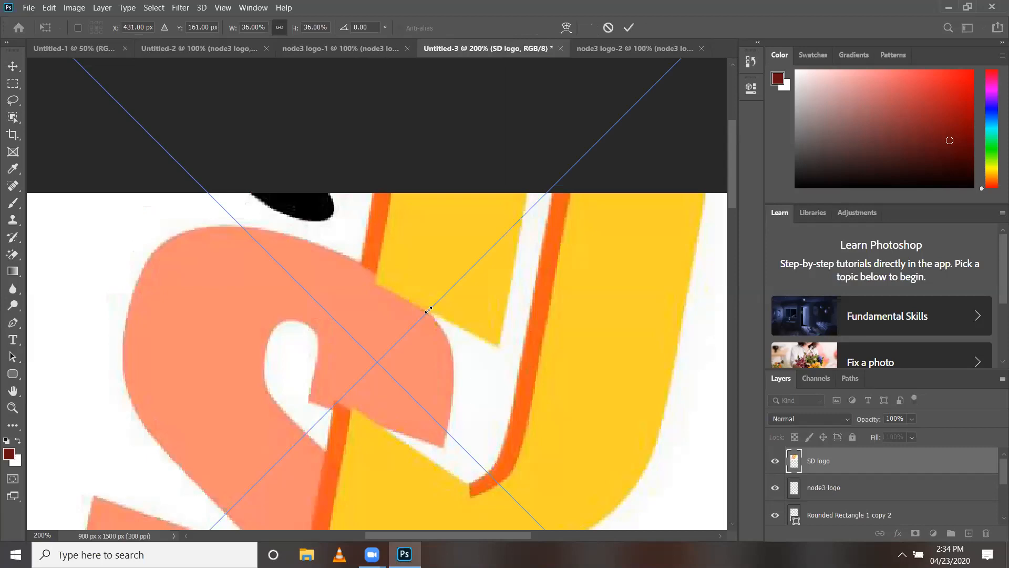
Scale the SD logo down to about 4.4% and position it beside the right curve of the red header shape
{"action": "scroll", "coordinate": [428, 310], "scroll_direction": "up", "scroll_amount": 3}
{"action": "left_click_drag", "start_coordinate": [429, 310], "coordinate": [414, 442]}
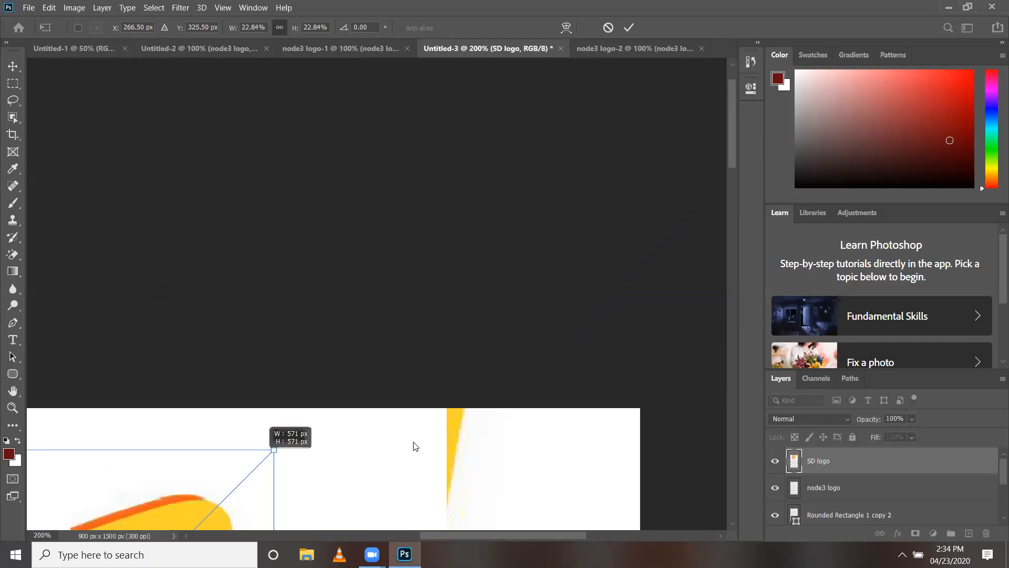
{"action": "left_click_drag", "start_coordinate": [413, 442], "coordinate": [634, 429]}
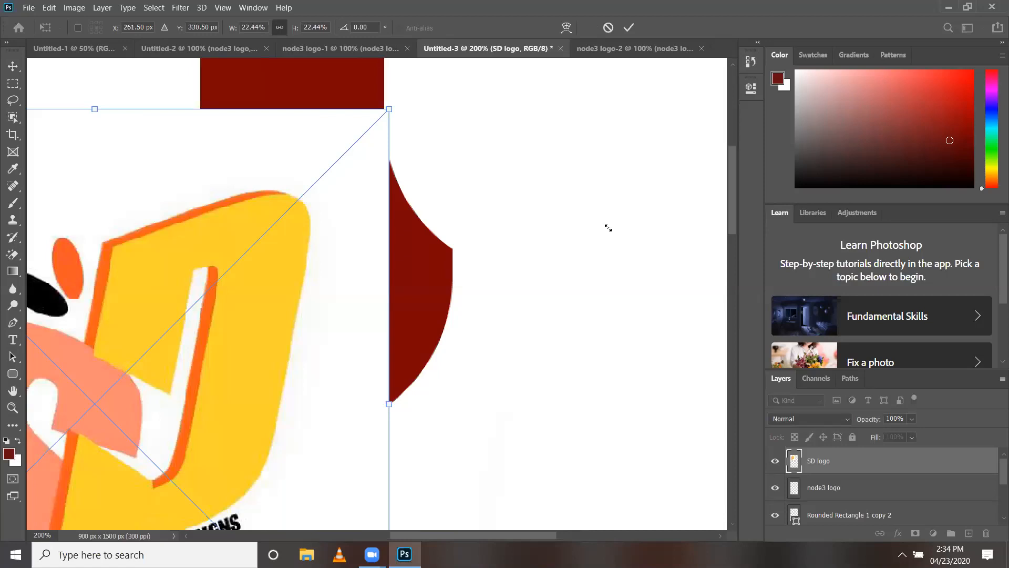
{"action": "left_click_drag", "start_coordinate": [608, 228], "coordinate": [499, 225]}
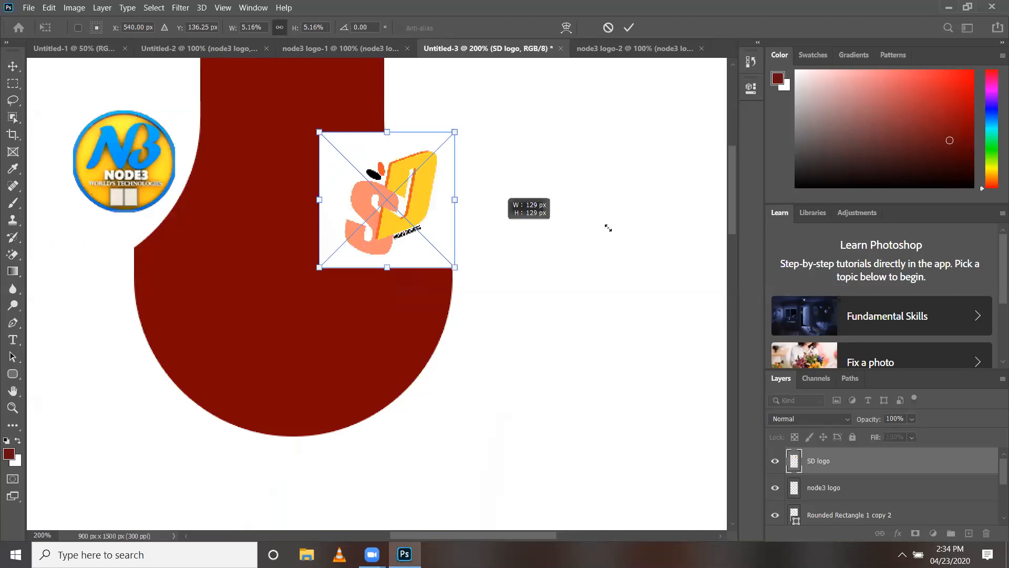
{"action": "left_click_drag", "start_coordinate": [340, 196], "coordinate": [485, 146]}
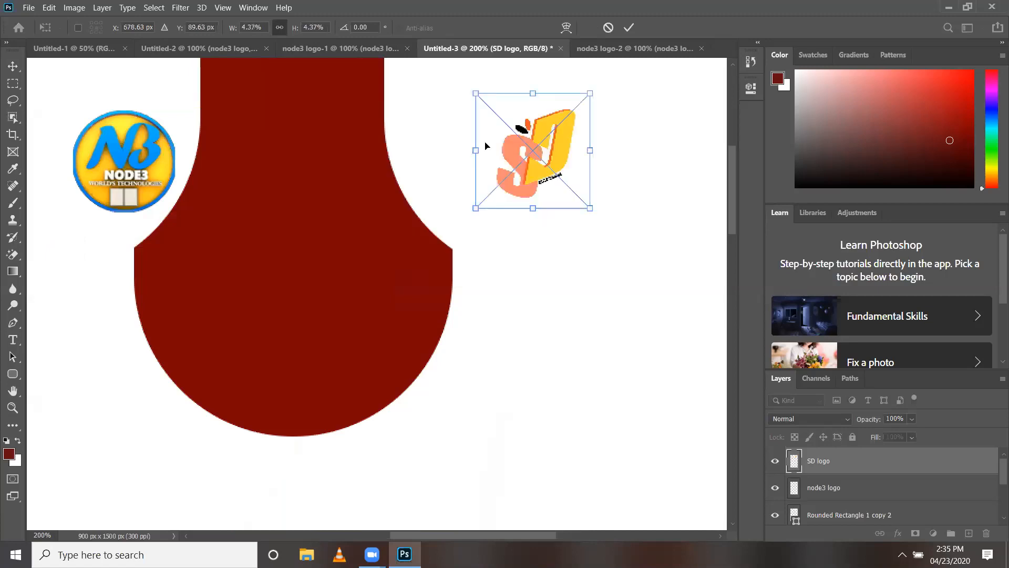
{"action": "left_click_drag", "start_coordinate": [485, 146], "coordinate": [486, 146]}
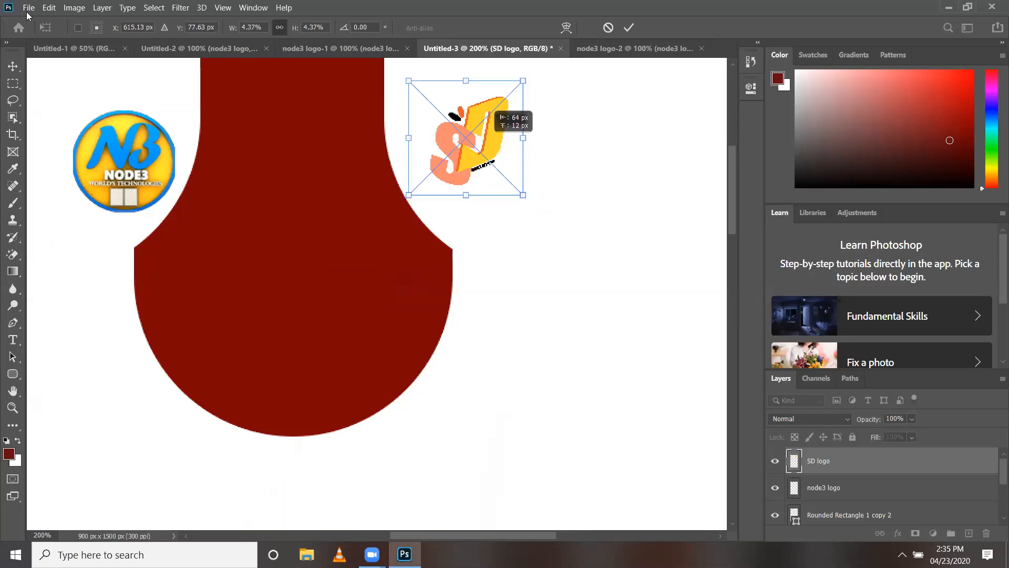
{"action": "key", "text": "Return"}
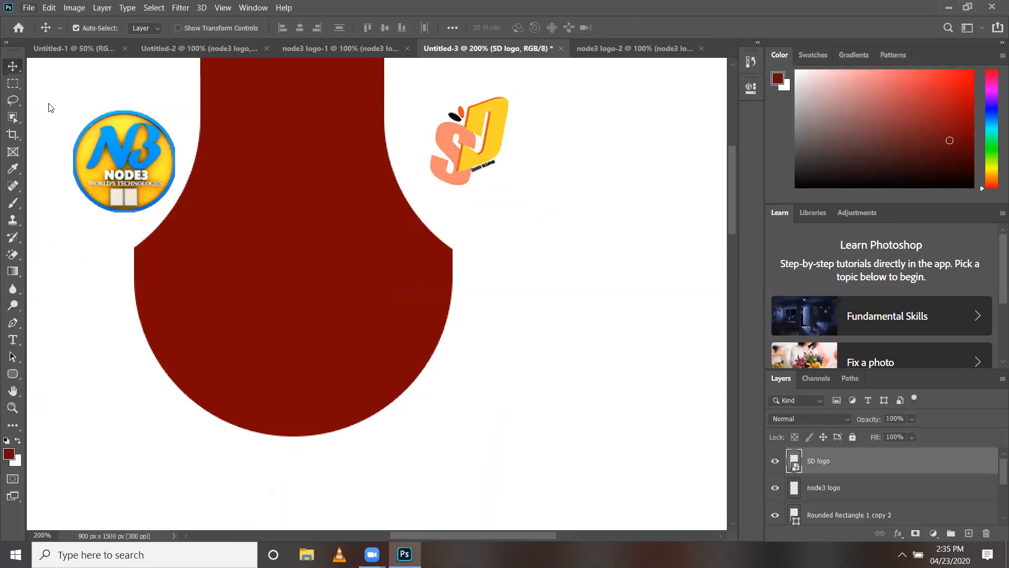
Place the zoom logo image into the flyer as an embedded object, scaled to about 18.5%
{"action": "key", "text": "alt+f"}
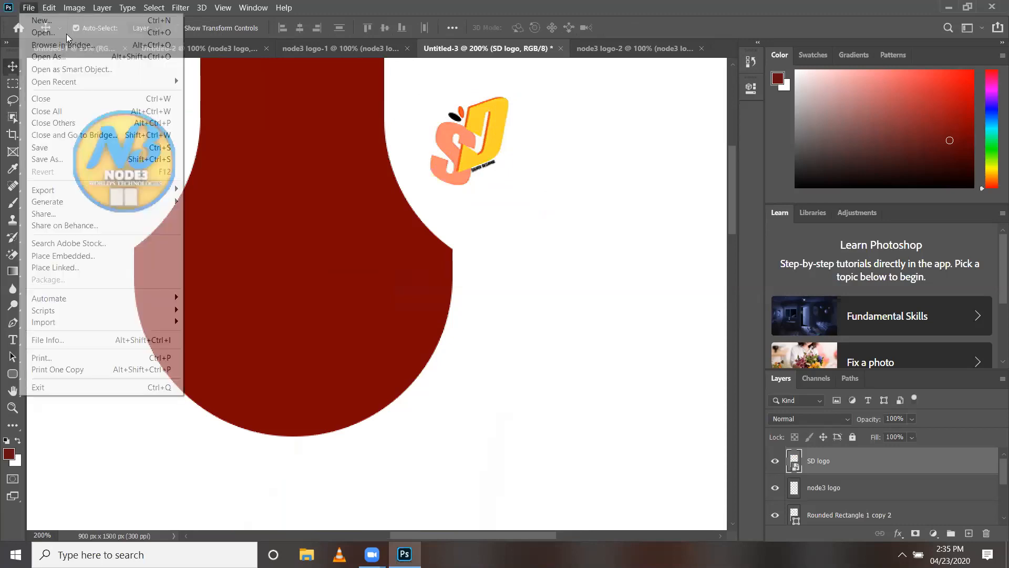
{"action": "left_click", "coordinate": [56, 258]}
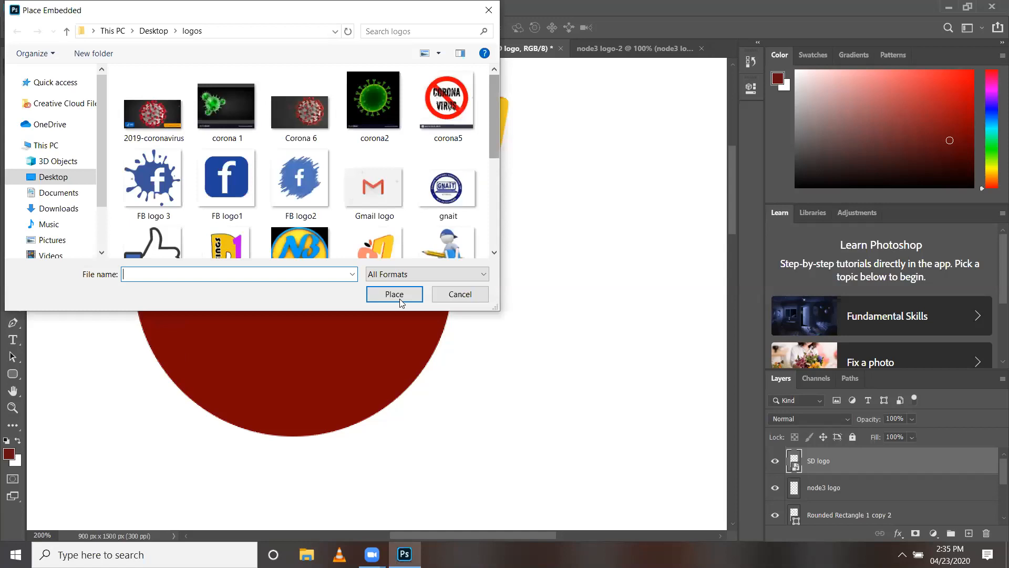
{"action": "left_click", "coordinate": [399, 299]}
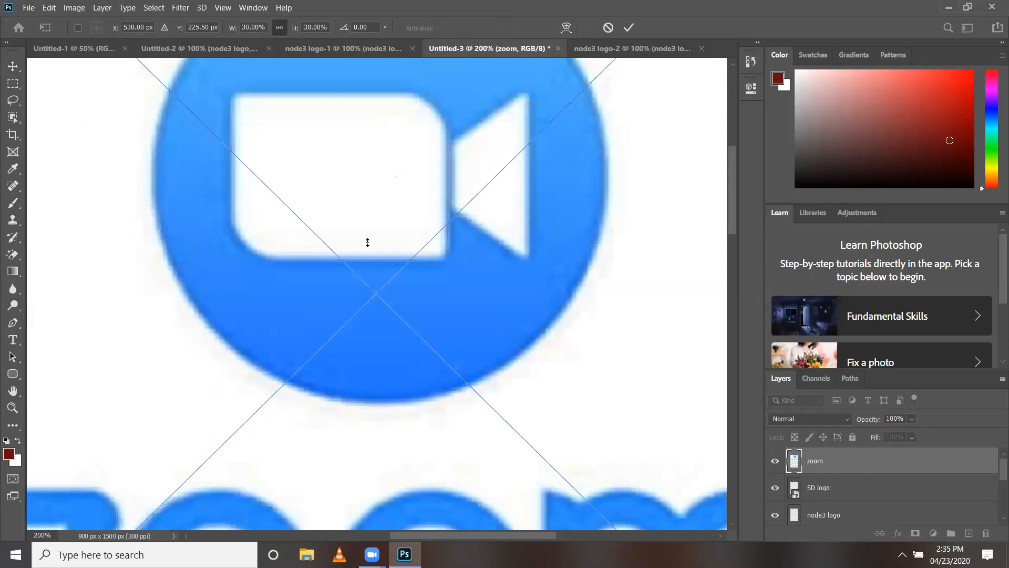
{"action": "scroll", "coordinate": [368, 242], "scroll_direction": "up", "scroll_amount": 5}
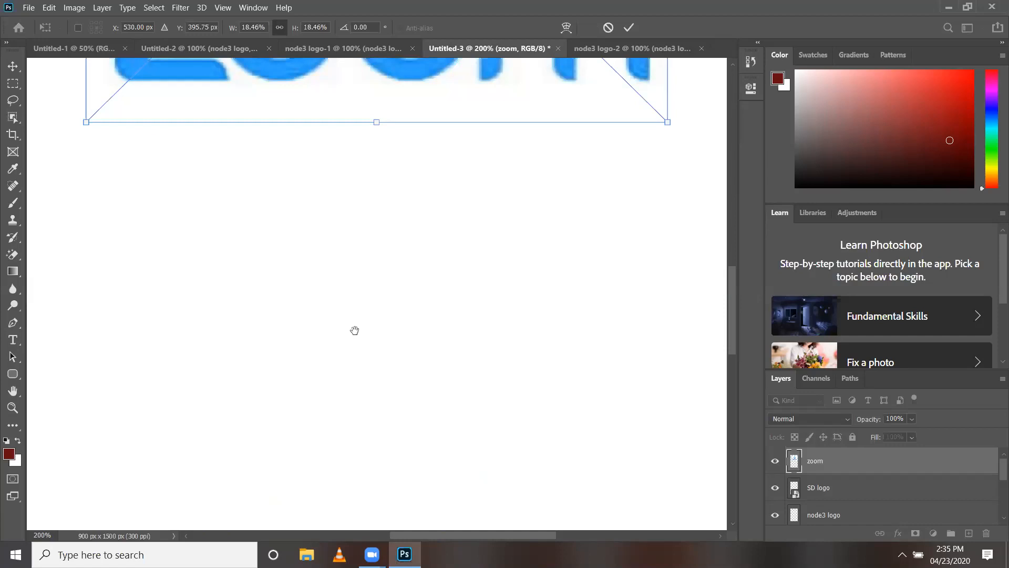
{"action": "key", "text": "alt"}
{"action": "key", "text": "Return"}
Shrink and flatten the zoom logo to about 8.3% width and 3.8% height, centred just below the red header shape
{"action": "scroll", "coordinate": [353, 321], "scroll_direction": "up", "scroll_amount": 3}
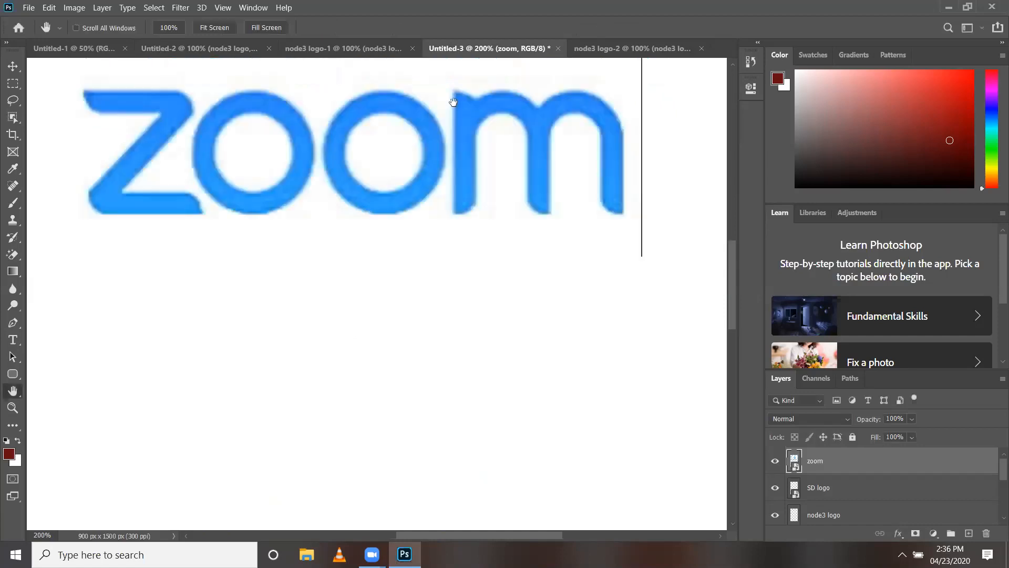
{"action": "key", "text": "ctrl+minus"}
{"action": "key", "text": "ctrl+minus"}
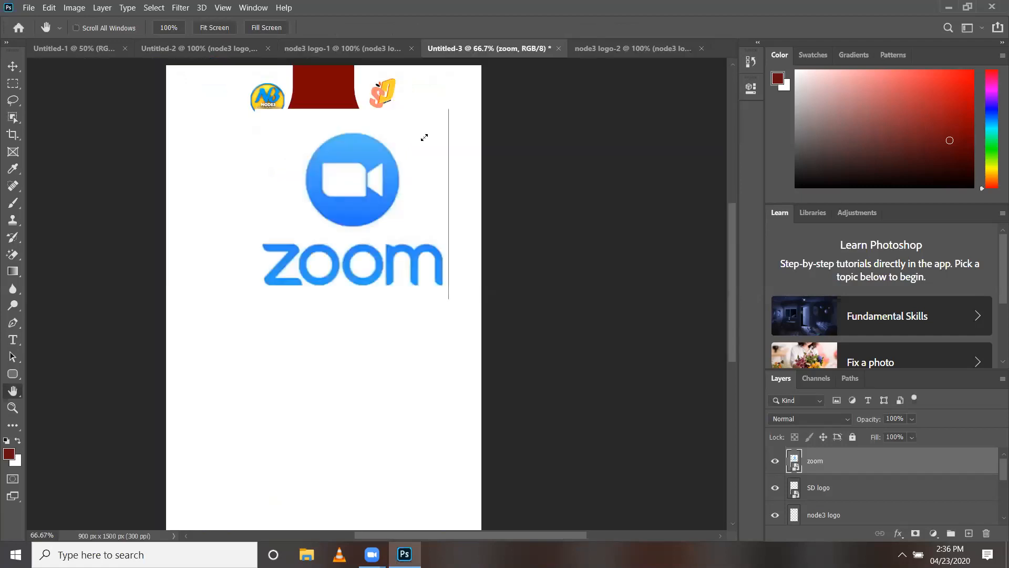
{"action": "key", "text": "ctrl+t"}
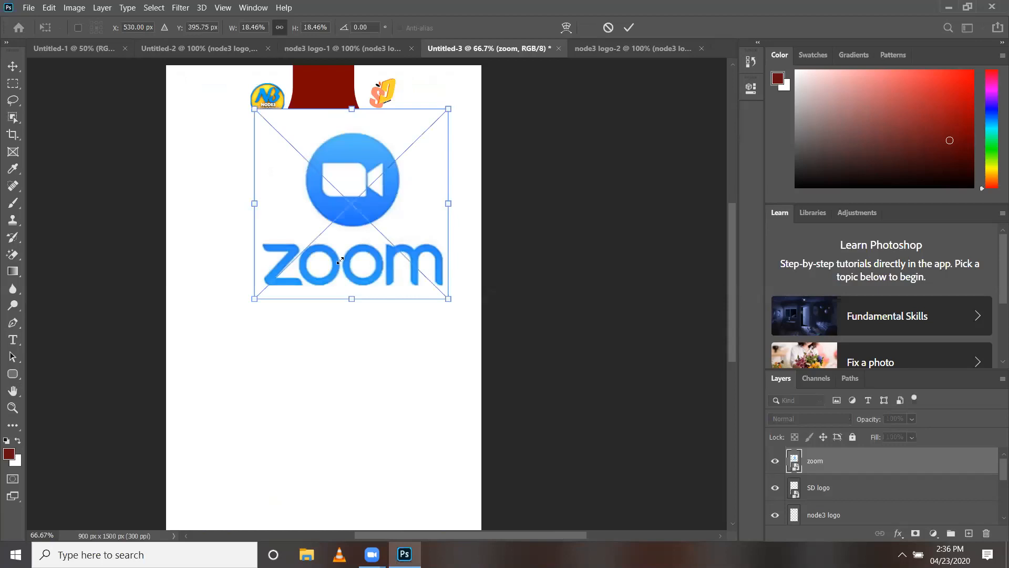
{"action": "left_click_drag", "start_coordinate": [449, 109], "coordinate": [318, 235]}
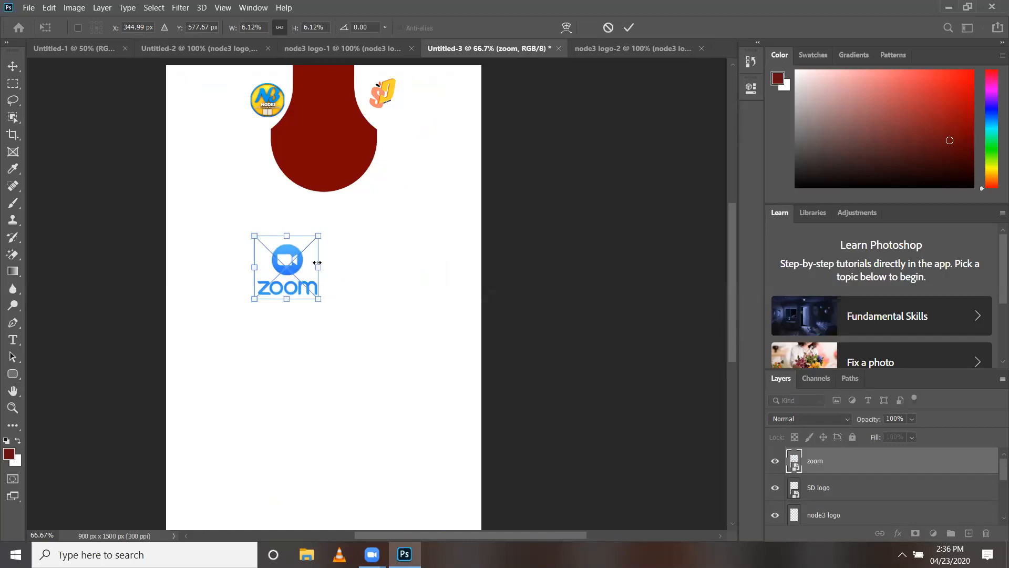
{"action": "left_click_drag", "start_coordinate": [317, 262], "coordinate": [336, 269]}
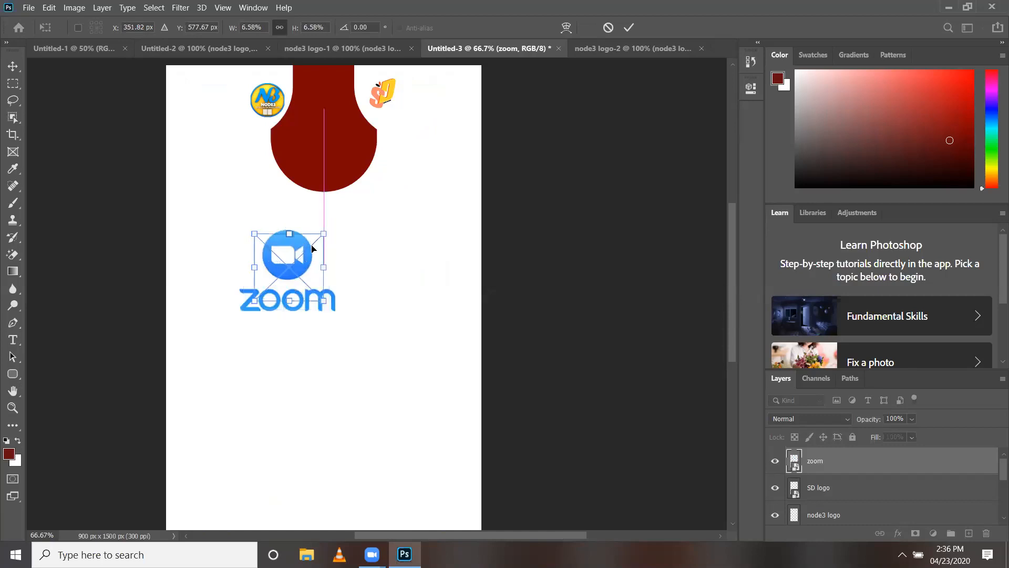
{"action": "mouse_move", "coordinate": [312, 249]}
{"action": "left_mouse_down"}
{"action": "mouse_move", "coordinate": [354, 250]}
{"action": "mouse_move", "coordinate": [311, 254]}
{"action": "left_mouse_up"}
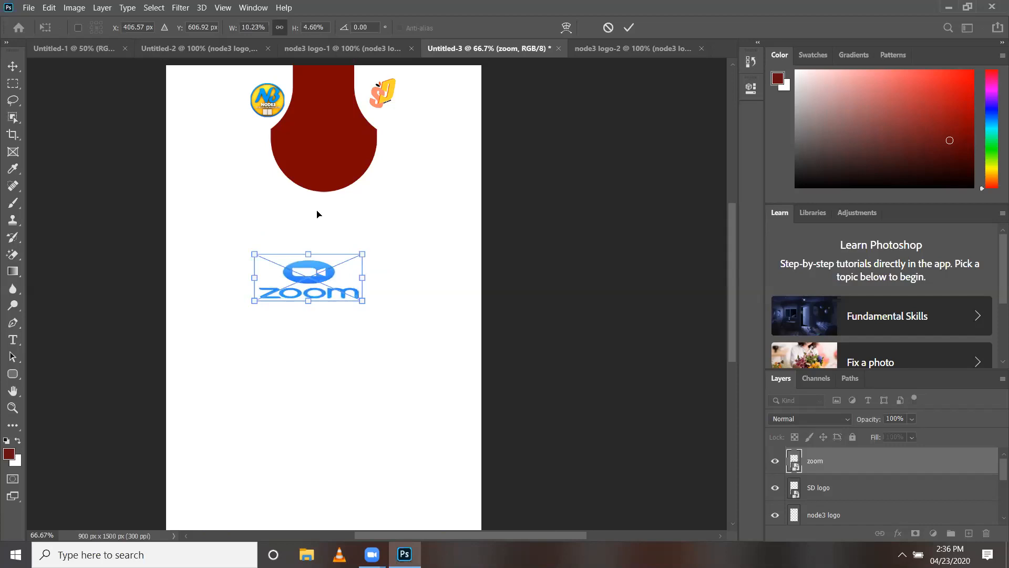
{"action": "left_click_drag", "start_coordinate": [306, 277], "coordinate": [323, 212]}
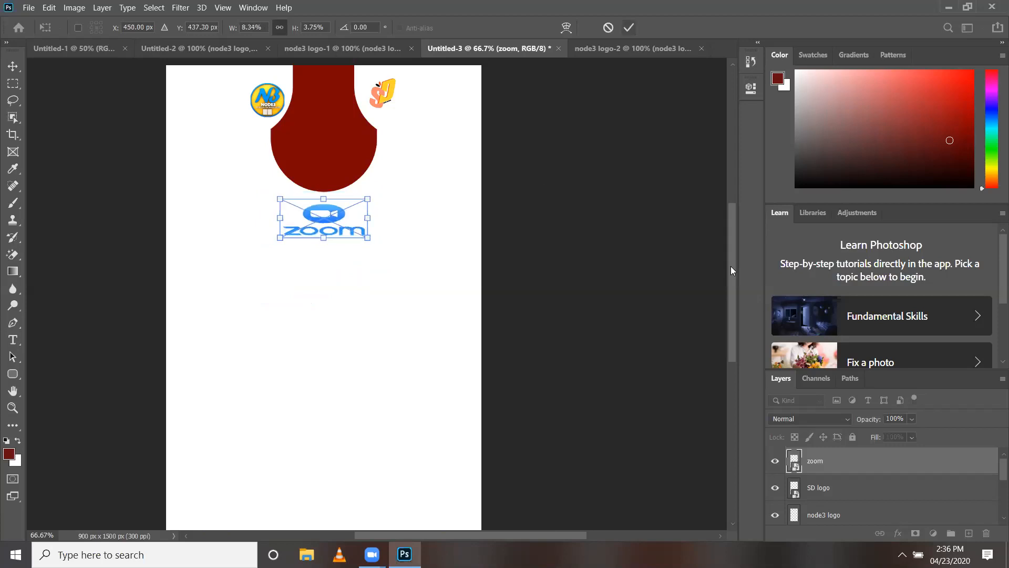
{"action": "key", "text": "Return"}
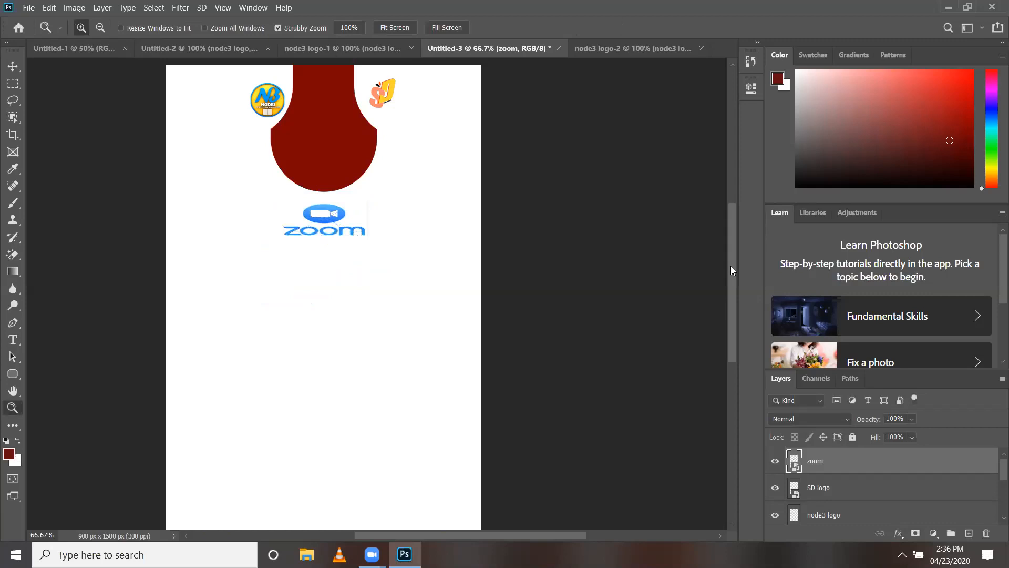
Set up the Horizontal Type tool with the Agency FB font and white (ffffff) as the text colour
{"action": "scroll", "coordinate": [331, 302], "scroll_direction": "up", "scroll_amount": 3}
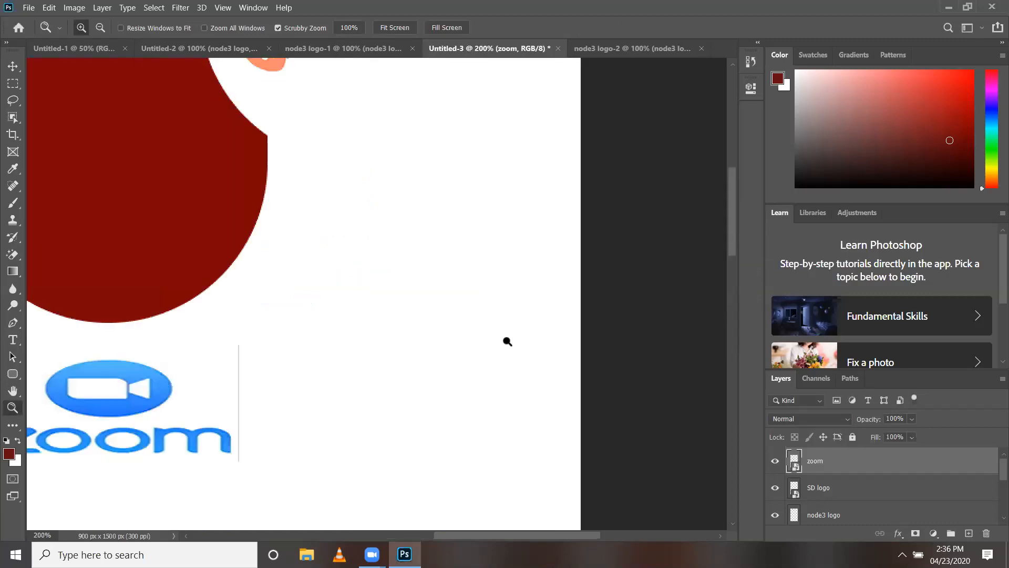
{"action": "scroll", "coordinate": [507, 341], "scroll_direction": "left", "scroll_amount": 4}
{"action": "scroll", "coordinate": [507, 341], "scroll_direction": "up", "scroll_amount": 1}
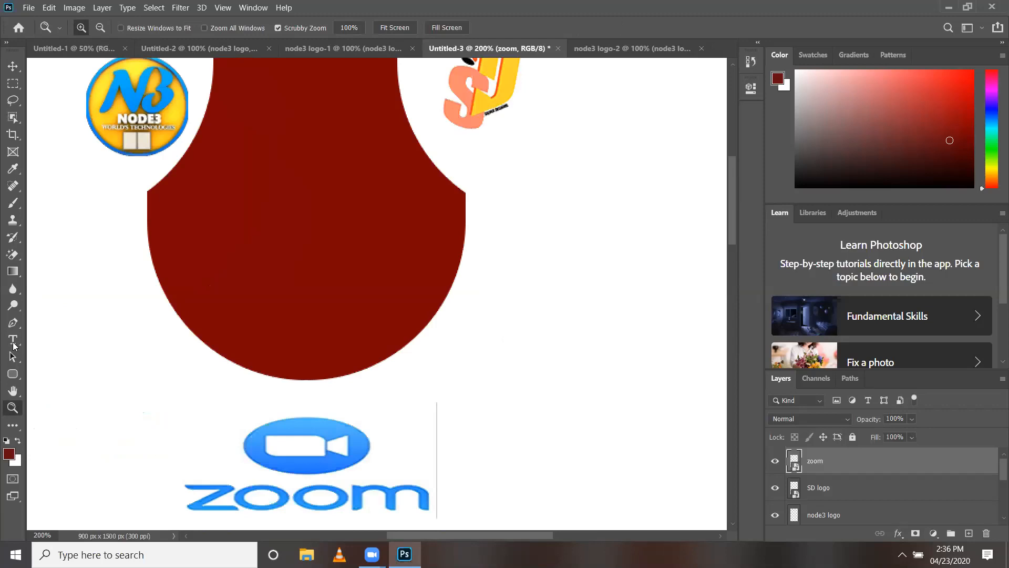
{"action": "key", "text": "v"}
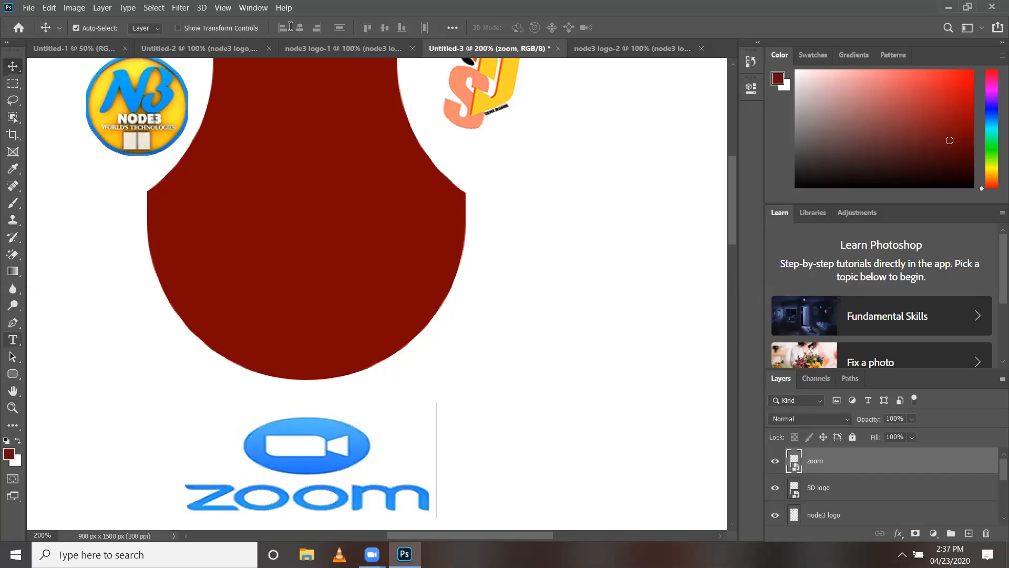
{"action": "key", "text": "t"}
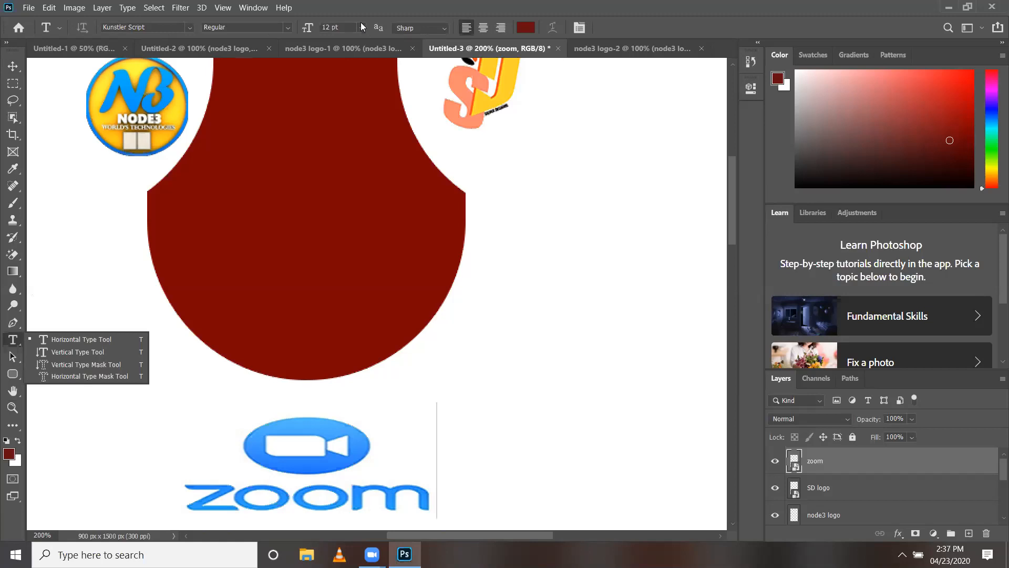
{"action": "left_click", "coordinate": [189, 27]}
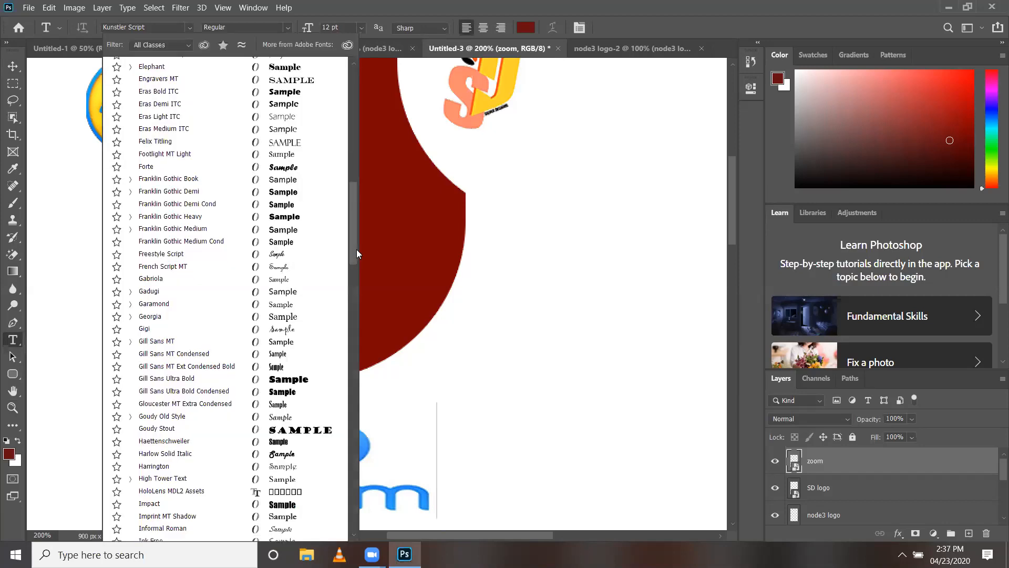
{"action": "left_click_drag", "start_coordinate": [357, 249], "coordinate": [357, 69]}
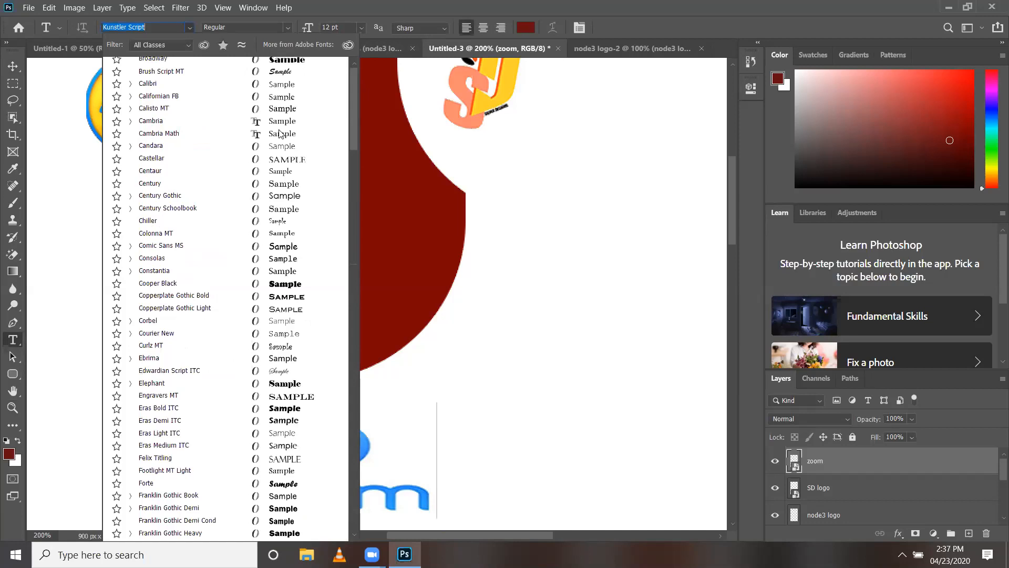
{"action": "scroll", "coordinate": [239, 118], "scroll_direction": "up", "scroll_amount": 10}
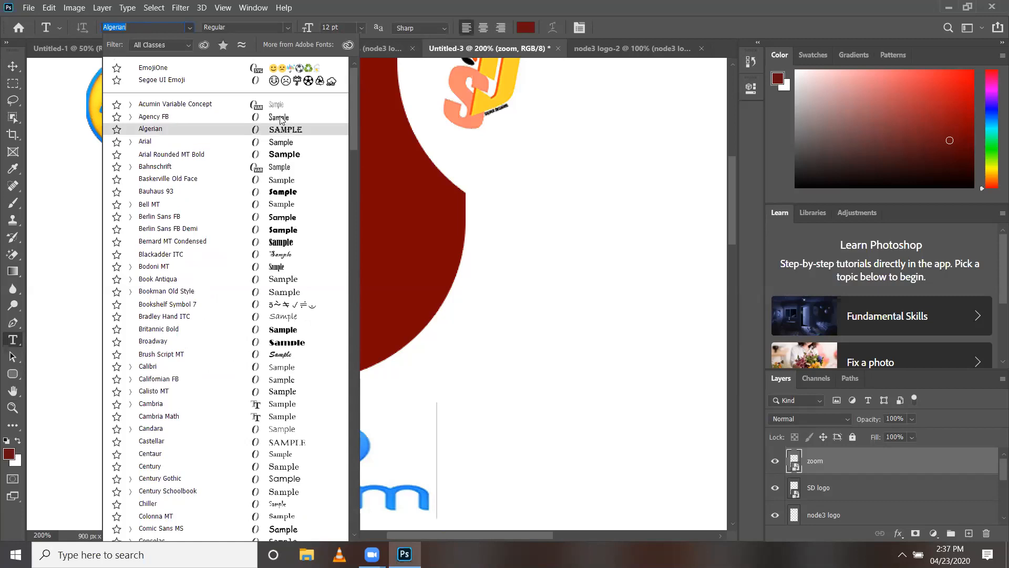
{"action": "key", "text": "Up"}
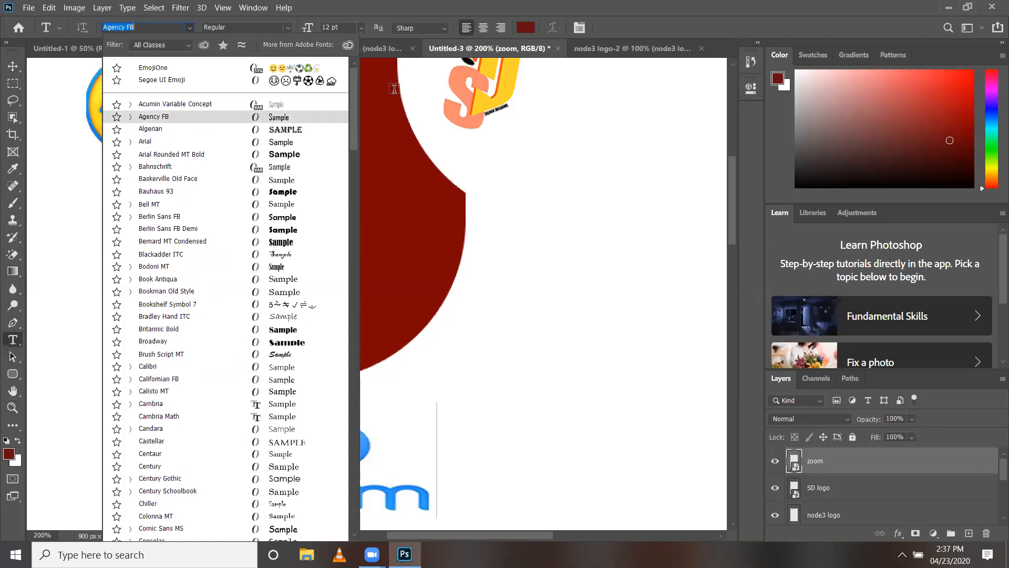
{"action": "key", "text": "Return"}
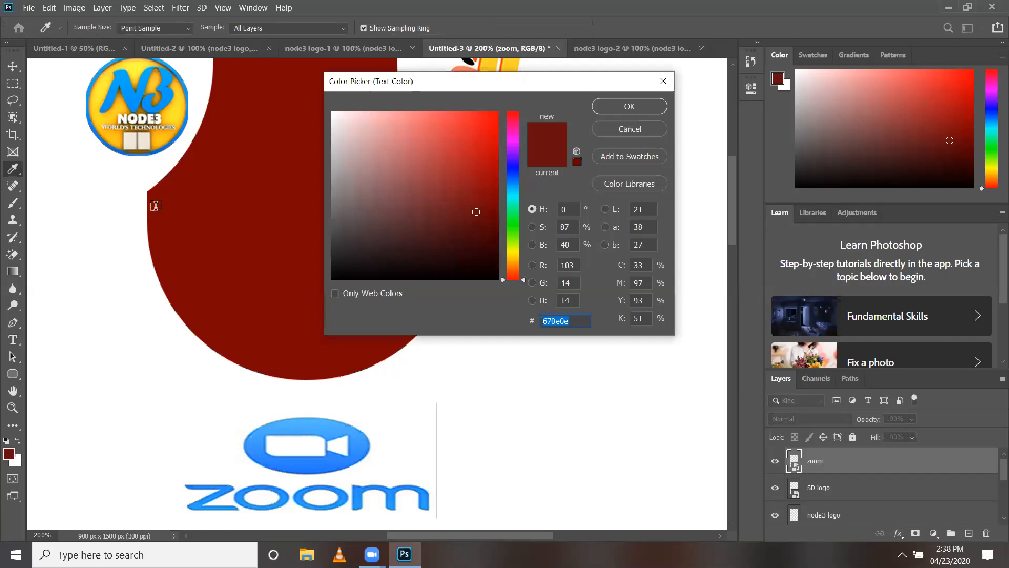
{"action": "type", "text": "ffffff"}
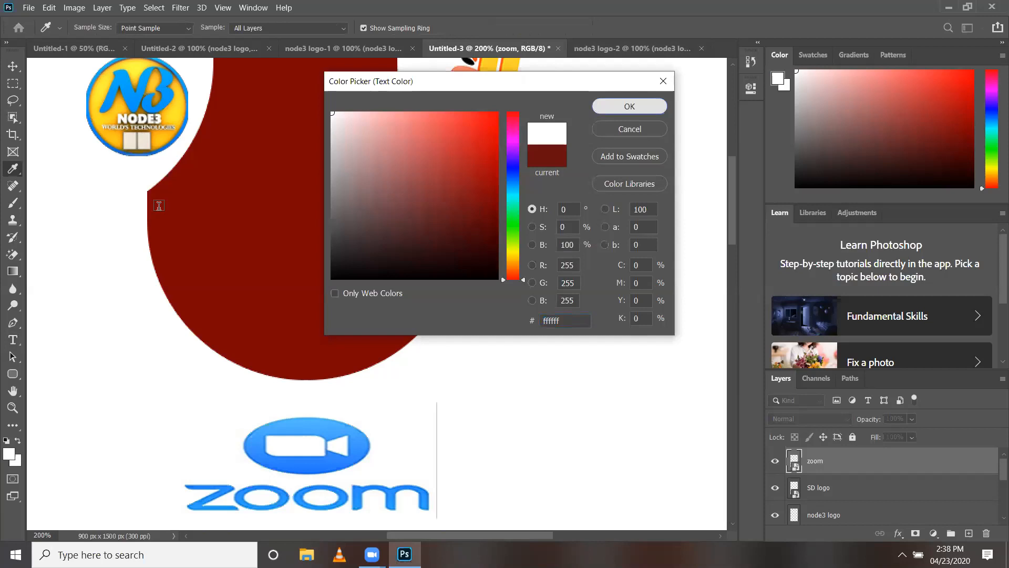
{"action": "key", "text": "Return"}
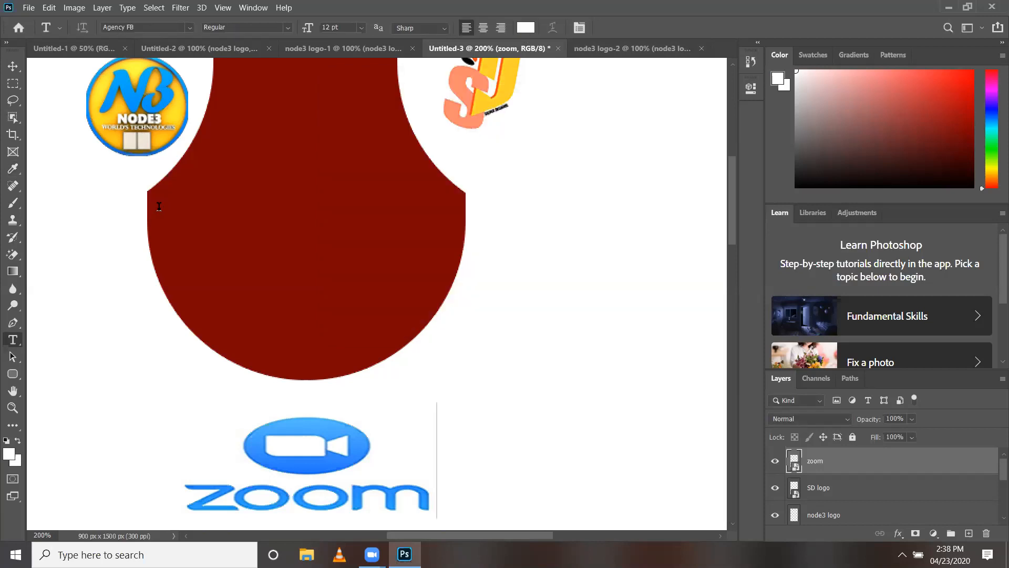
Add the text "NODE3 WORLD TECHNOLOGIES" across the upper part of the red header shape's round section
{"action": "left_click", "coordinate": [159, 206]}
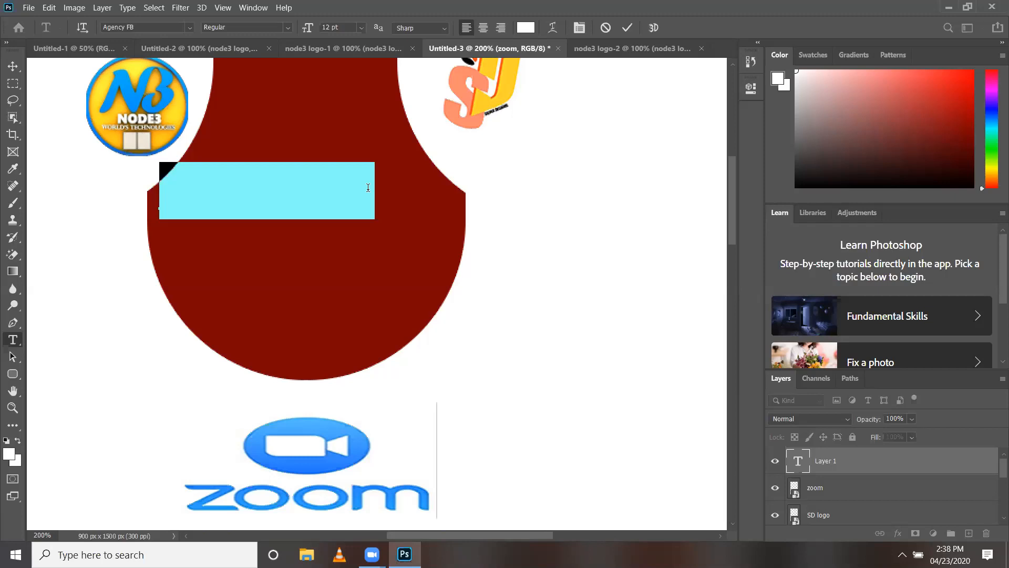
{"action": "key", "text": "BackSpace"}
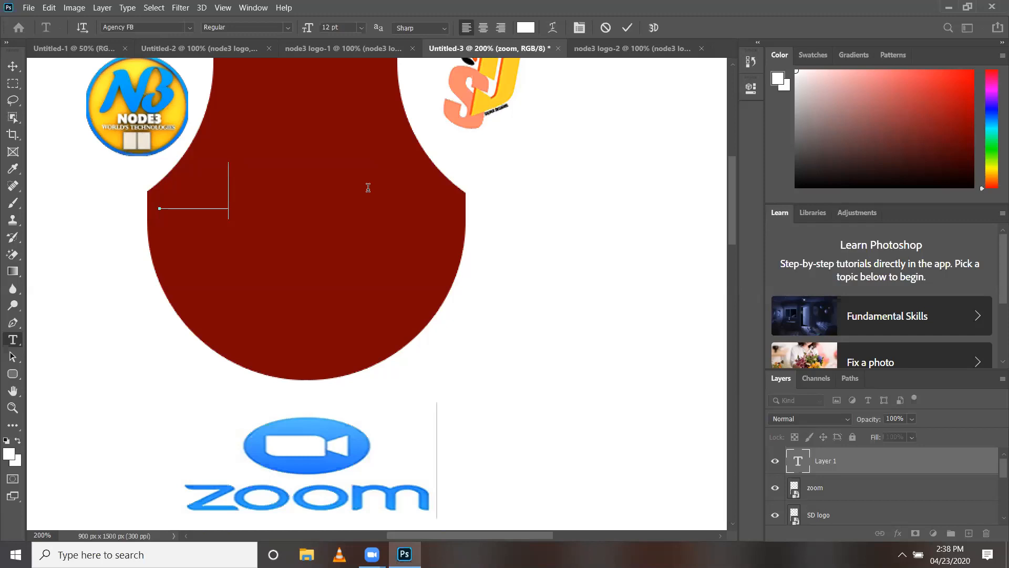
{"action": "type", "text": "NOD"}
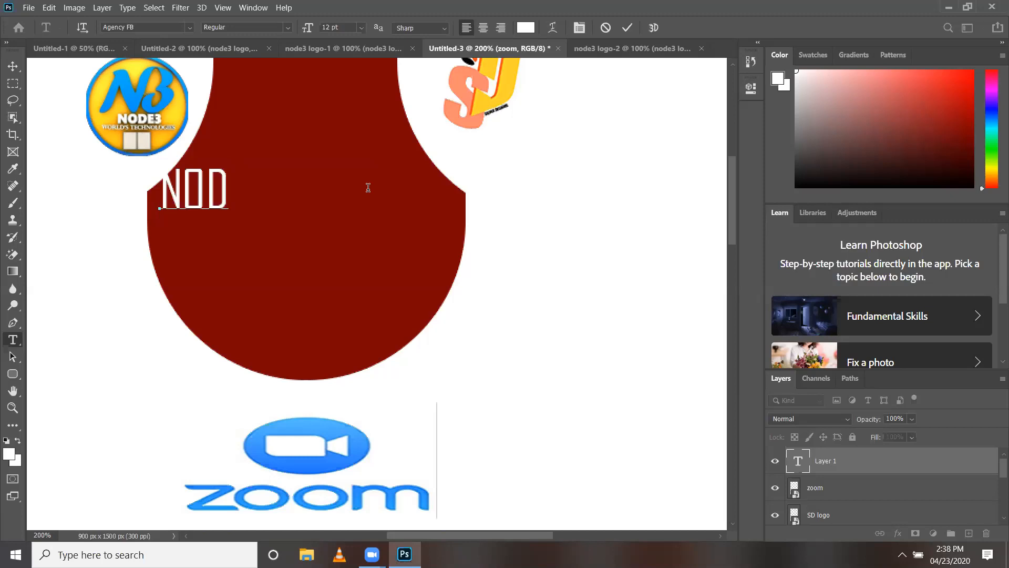
{"action": "type", "text": "E3"}
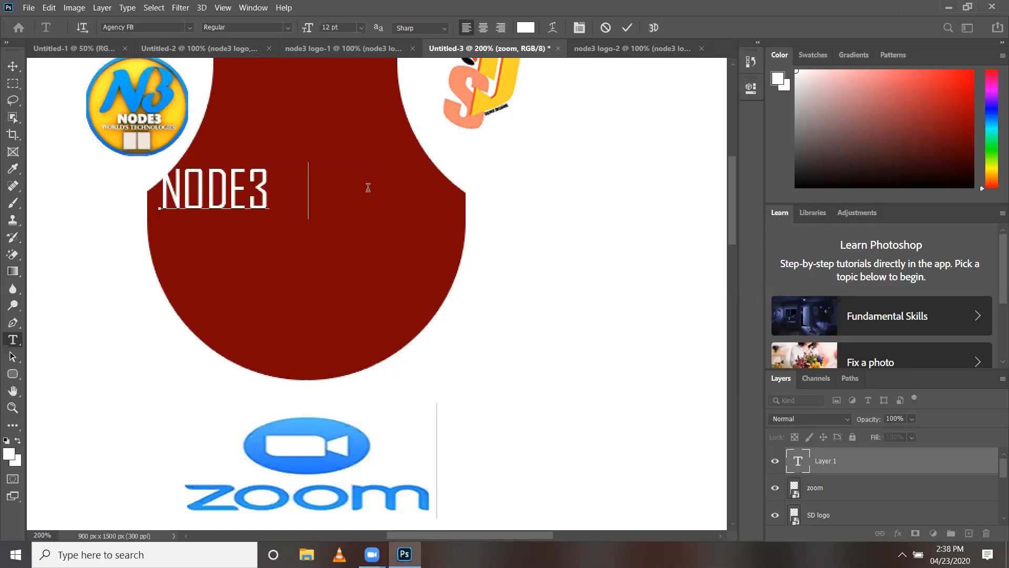
{"action": "type", "text": " WORLD TECHNOLOGI"}
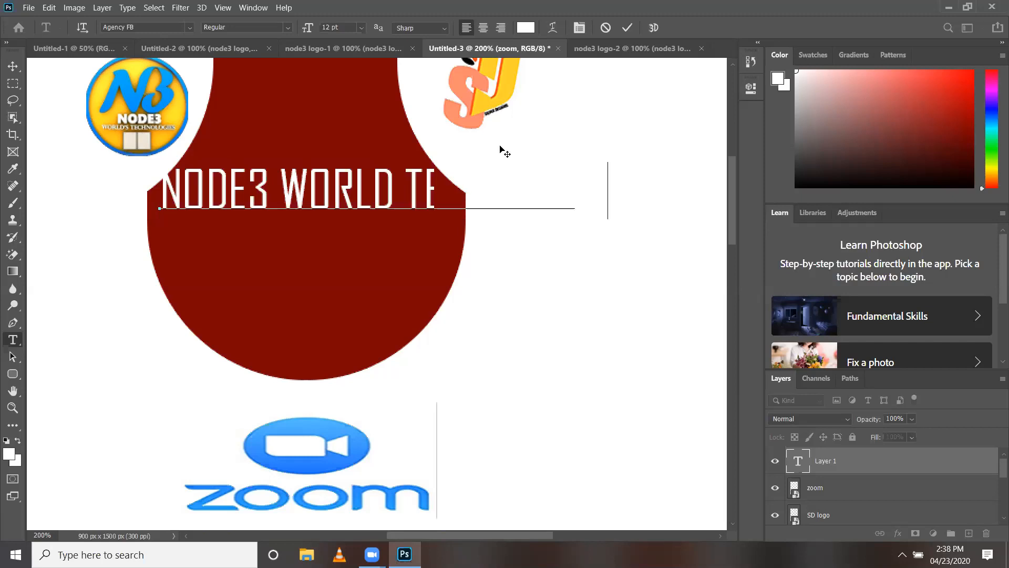
{"action": "type", "text": "ES"}
Reduce the entire "NODE3 WORLD TECHNOLOGIES" text to 6 pt and commit it
{"action": "left_click_drag", "start_coordinate": [225, 197], "coordinate": [35, 200]}
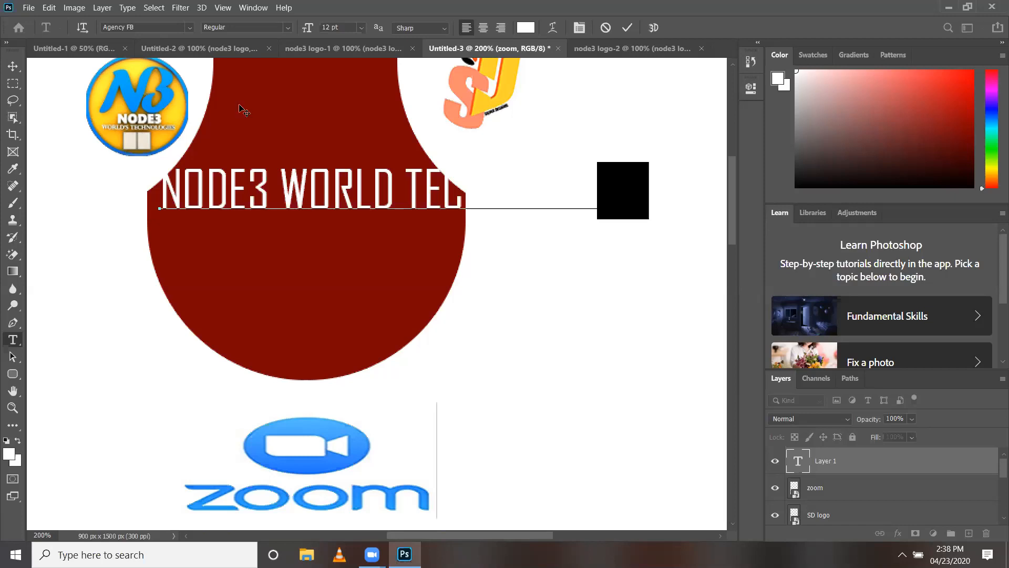
{"action": "key", "text": "ctrl+a"}
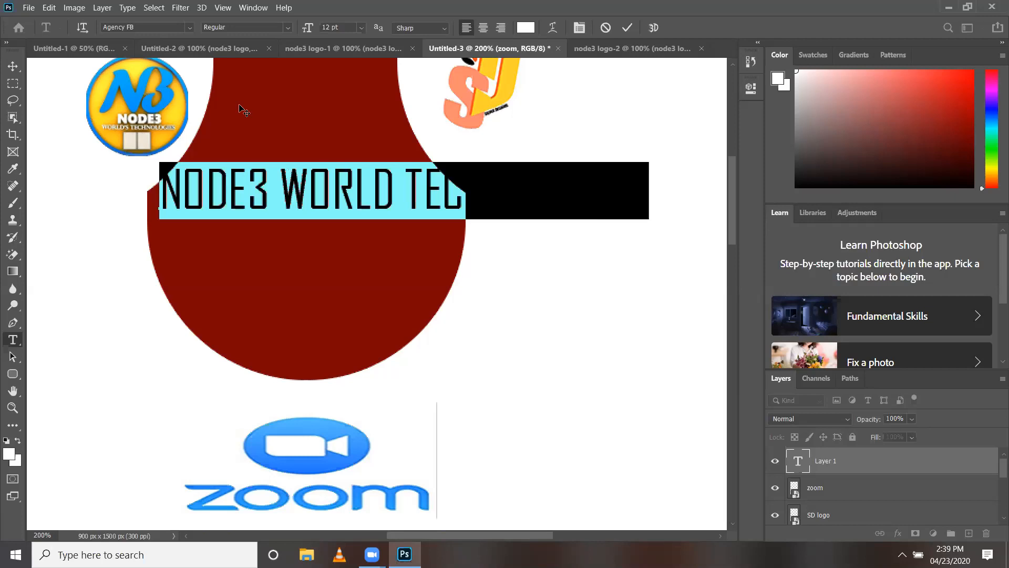
{"action": "left_click", "coordinate": [362, 28]}
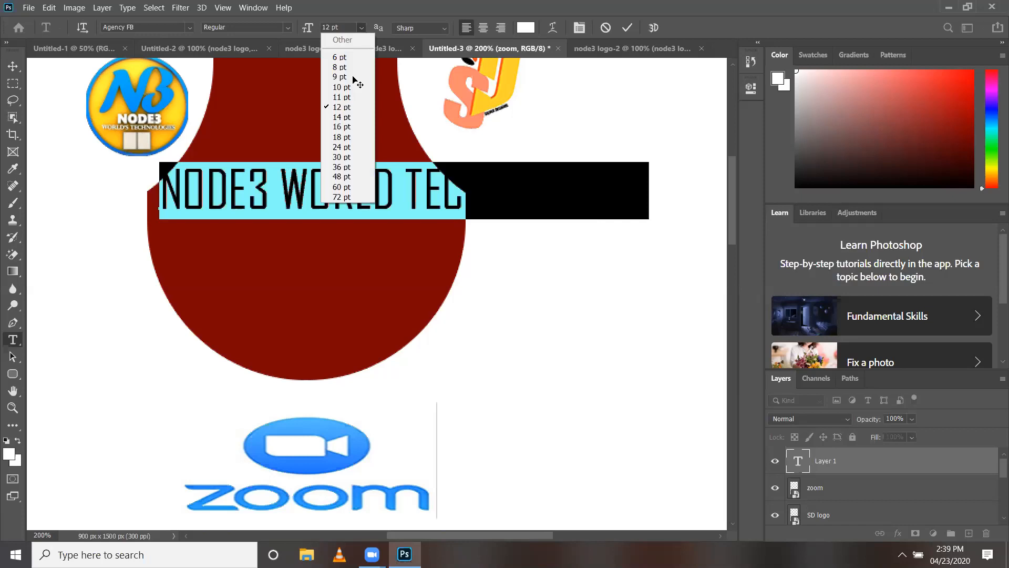
{"action": "left_click", "coordinate": [353, 77]}
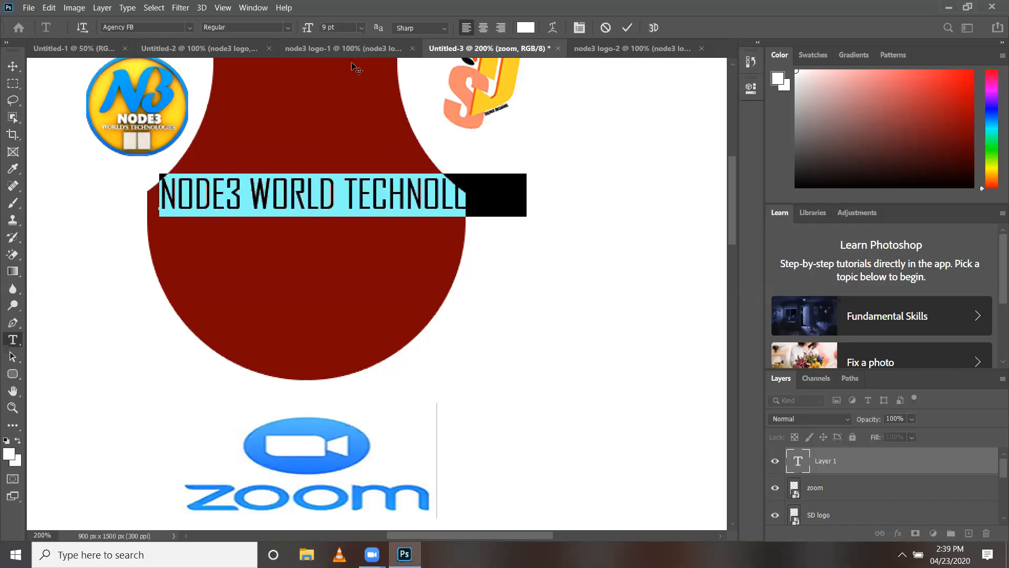
{"action": "key", "text": "Down"}
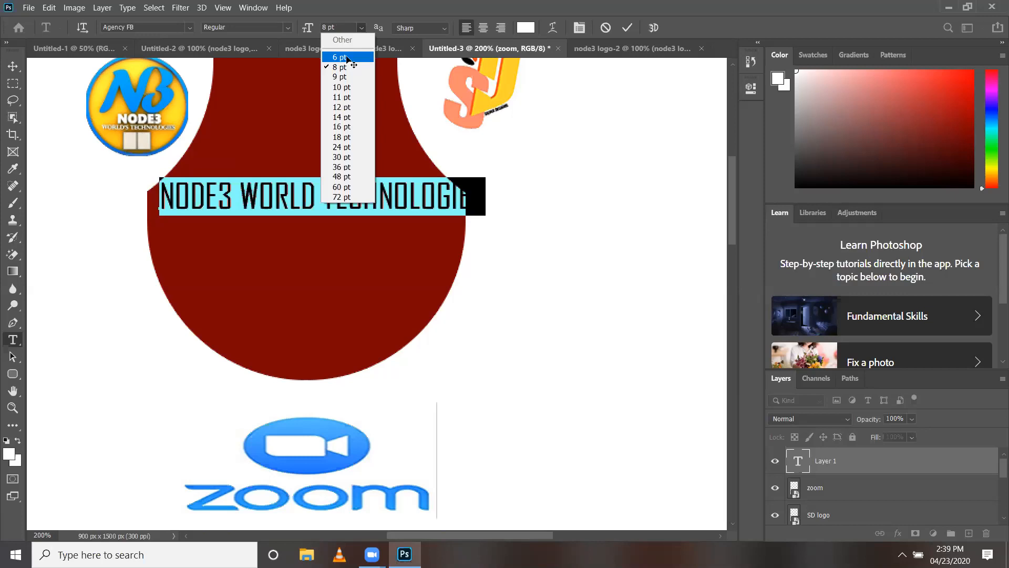
{"action": "left_click", "coordinate": [346, 58]}
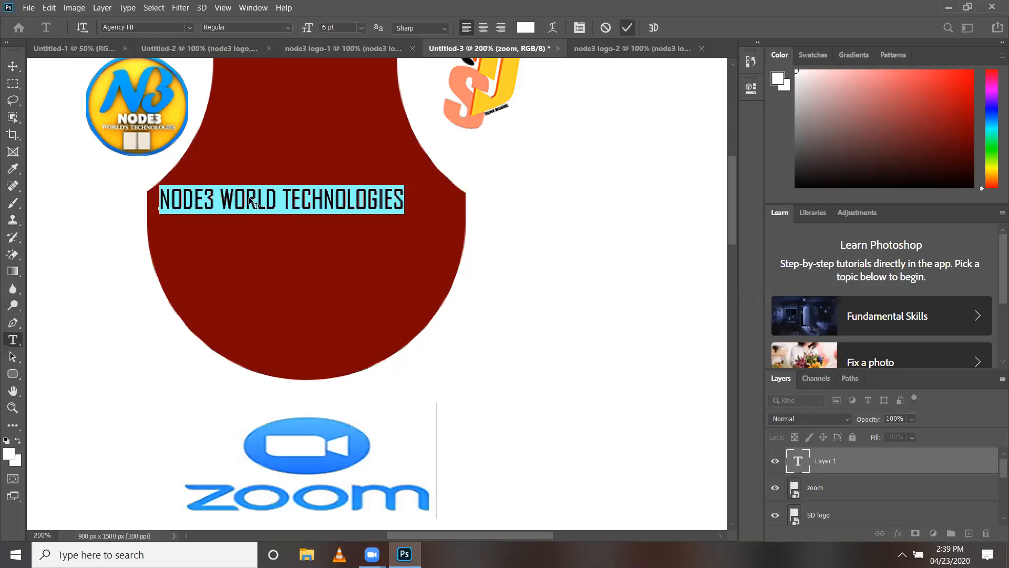
{"action": "key", "text": "ctrl+Return"}
Centre the "NODE3 WORLD TECHNOLOGIES" text on the red shape and scale it up to about 111%
{"action": "key", "text": "v"}
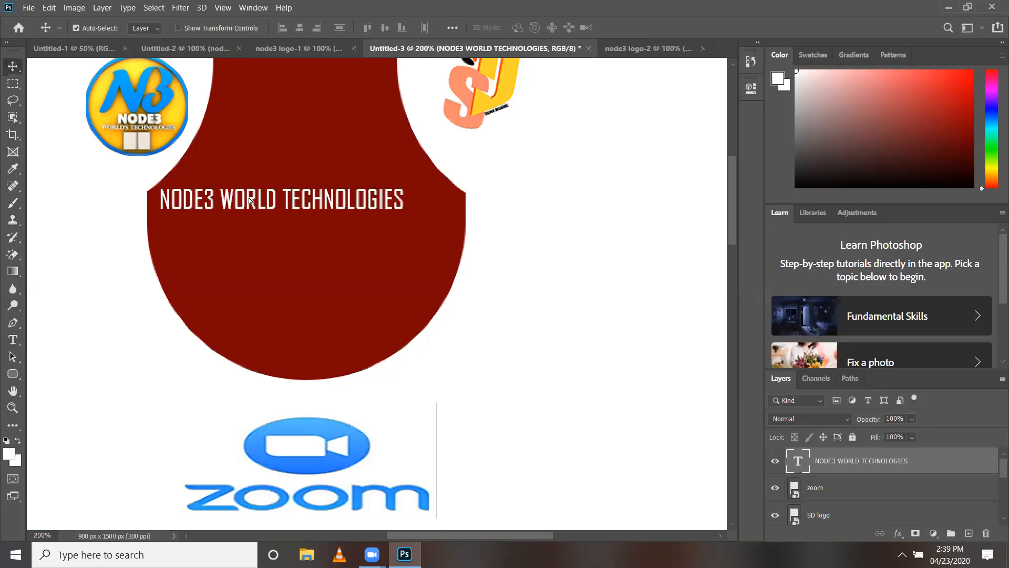
{"action": "left_click_drag", "start_coordinate": [277, 194], "coordinate": [284, 204]}
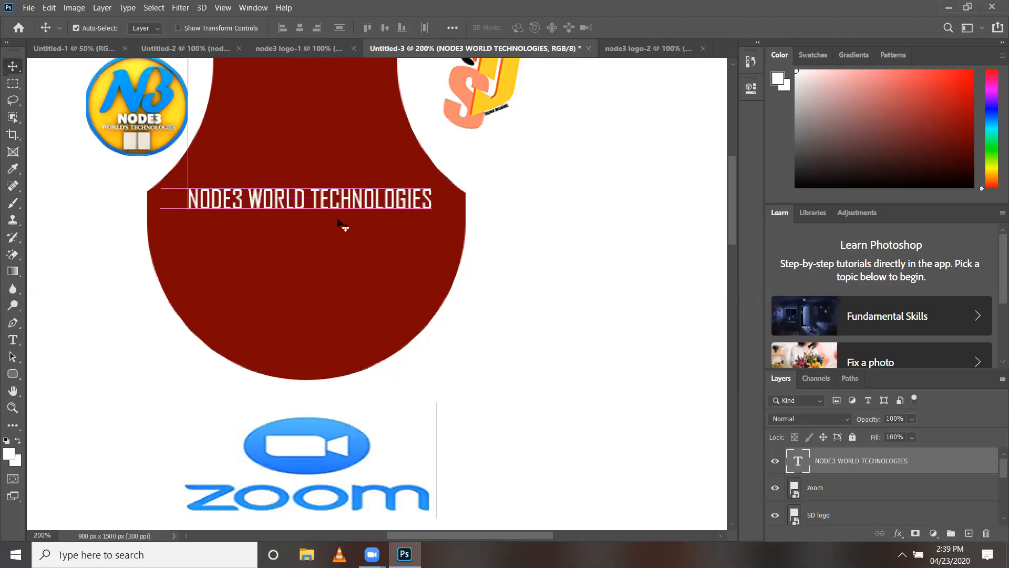
{"action": "key", "text": "ctrl+t"}
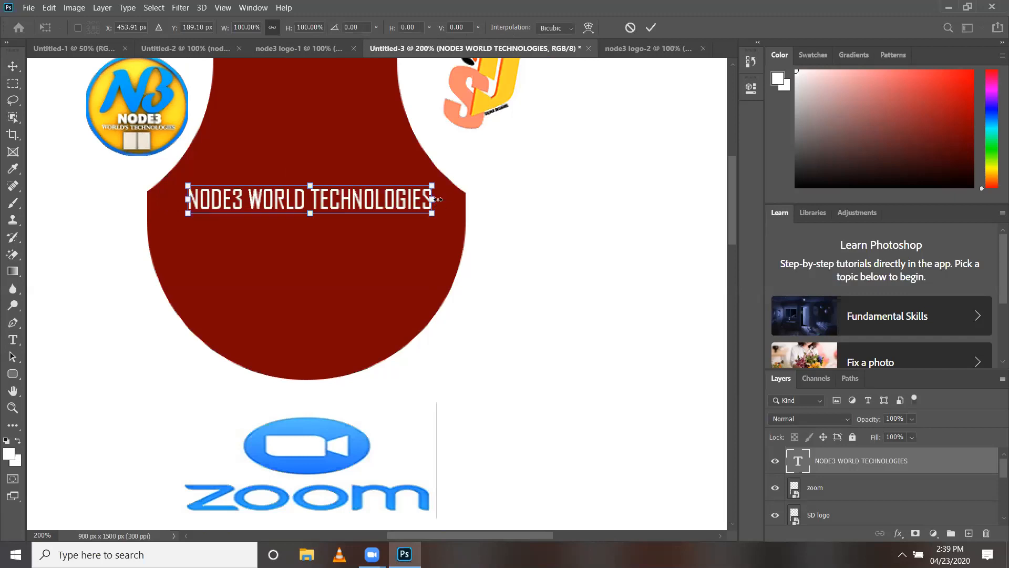
{"action": "left_click_drag", "start_coordinate": [443, 199], "coordinate": [447, 199]}
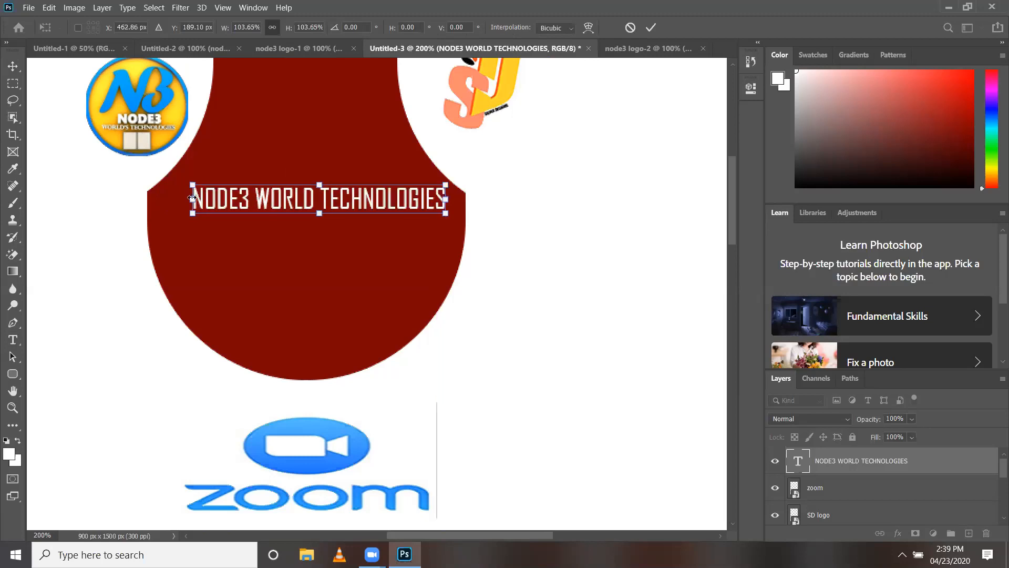
{"action": "left_click_drag", "start_coordinate": [192, 199], "coordinate": [174, 199]}
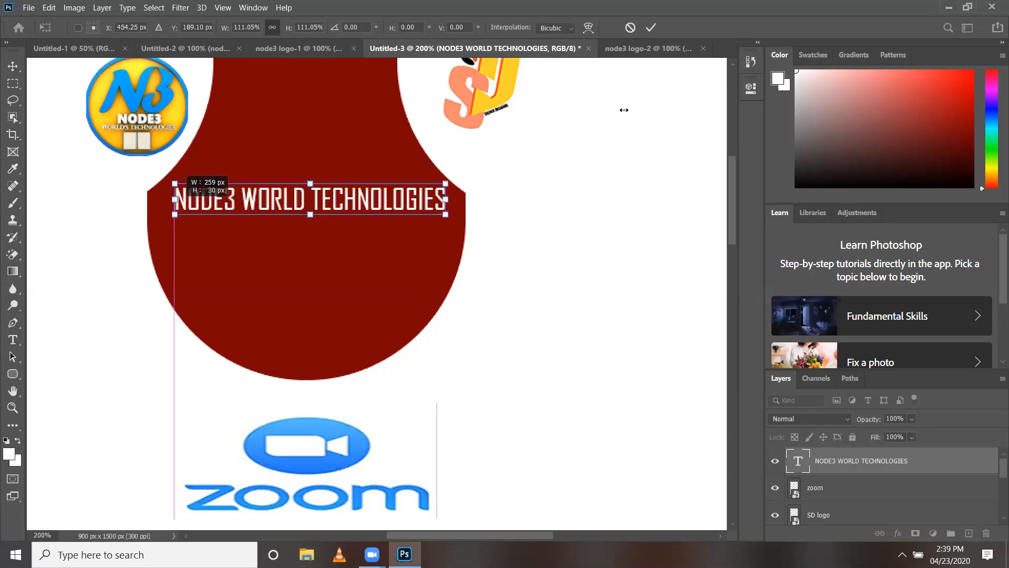
{"action": "left_click", "coordinate": [652, 27]}
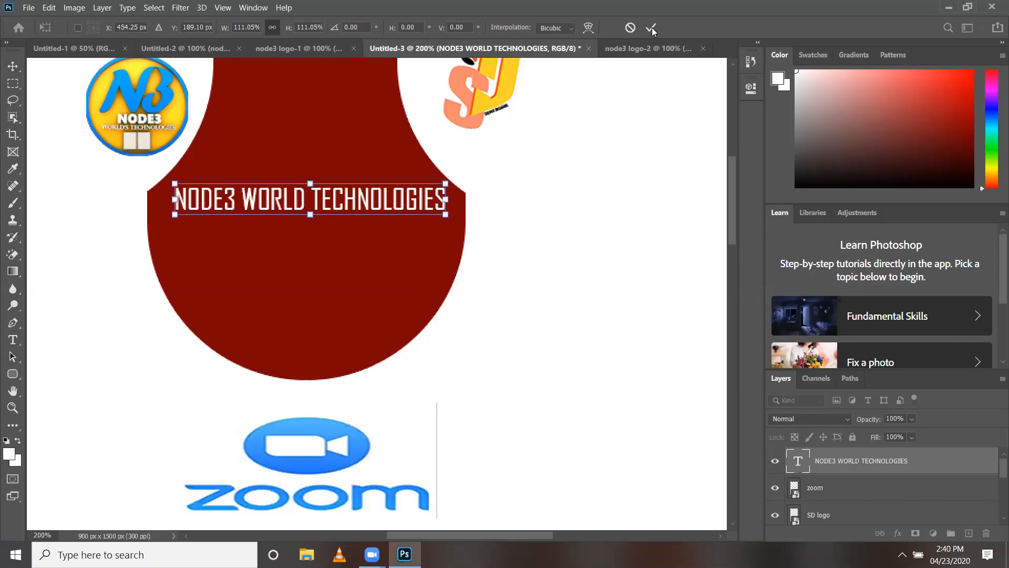
{"action": "left_click", "coordinate": [652, 28]}
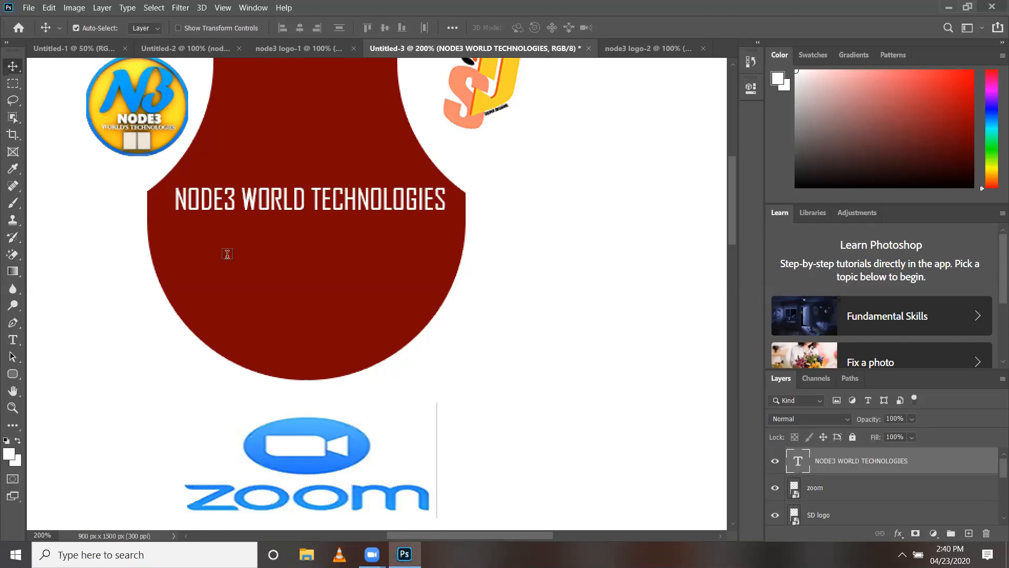
Add the 6 pt text "In collaboration with" just below the "NODE3 WORLD TECHNOLOGIES" heading
{"action": "key", "text": "t"}
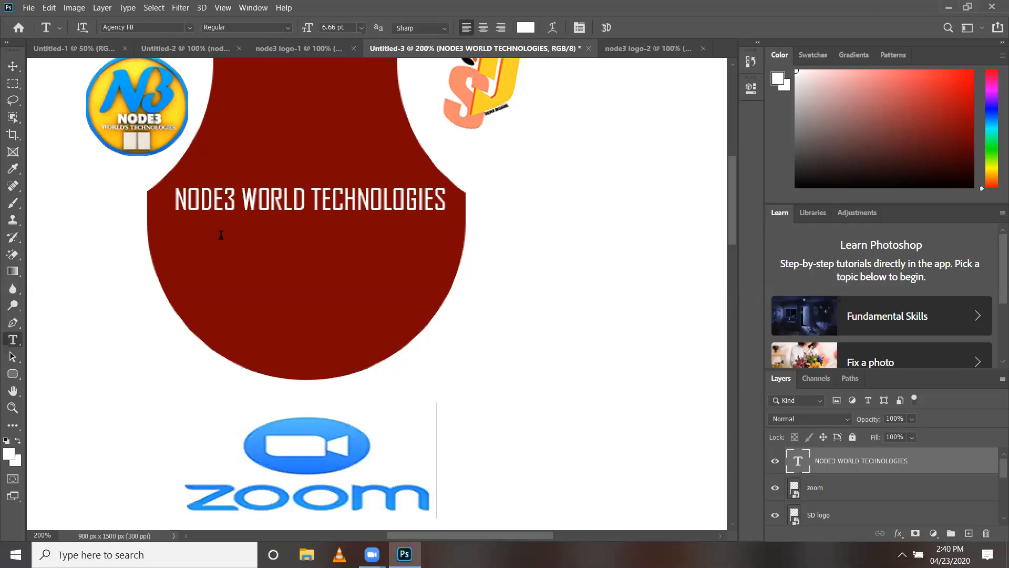
{"action": "left_click", "coordinate": [221, 235]}
{"action": "type", "text": "In"}
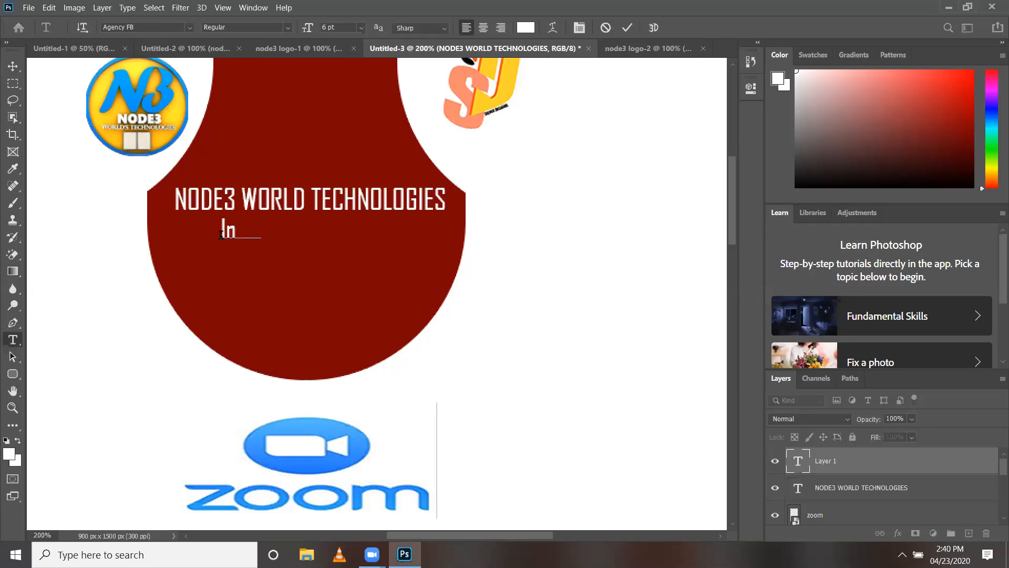
{"action": "type", "text": " collaboration with"}
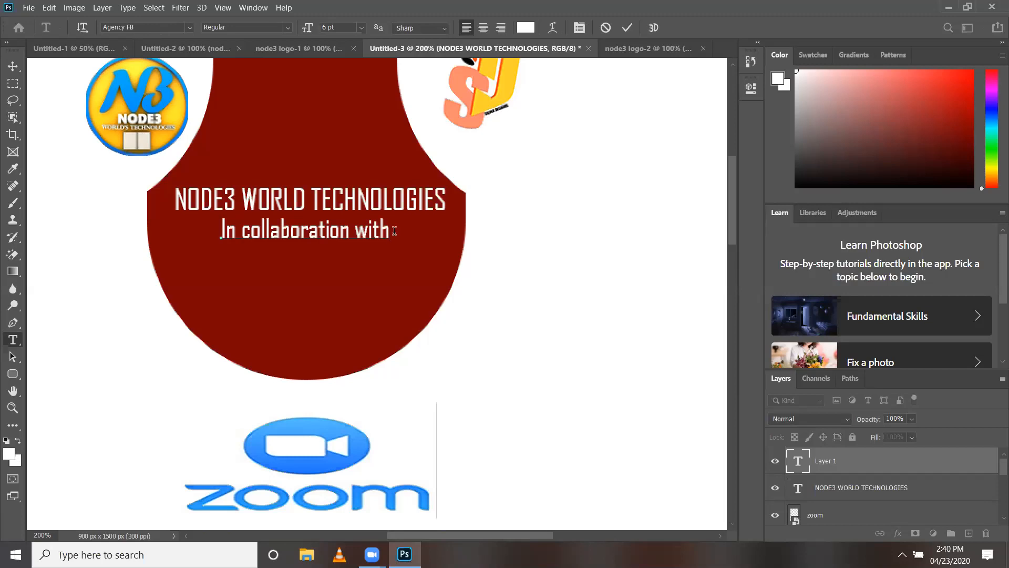
Colour the "In collaboration with" text yellow f5d705 and commit it
{"action": "left_click", "coordinate": [525, 28]}
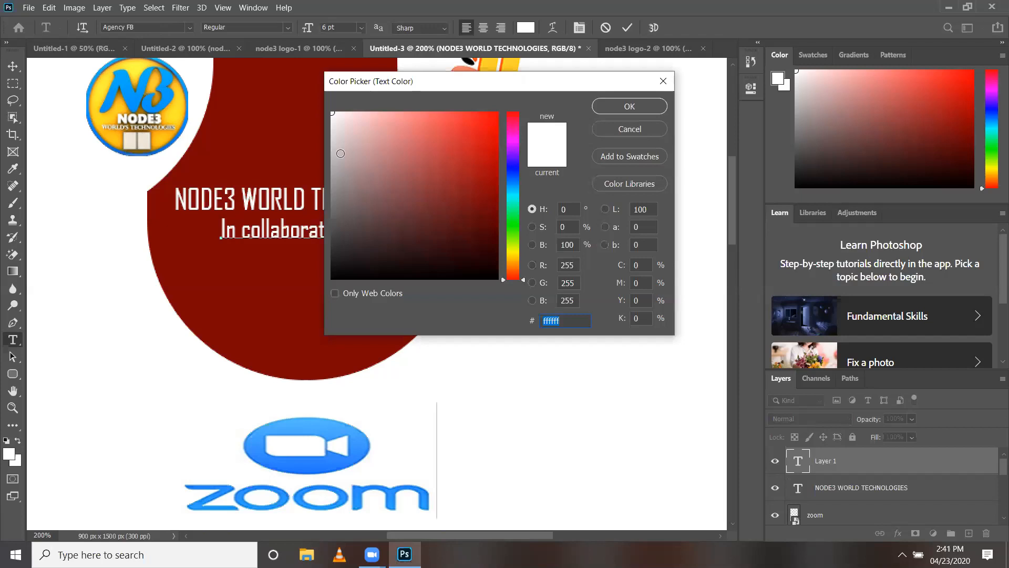
{"action": "left_click", "coordinate": [491, 64]}
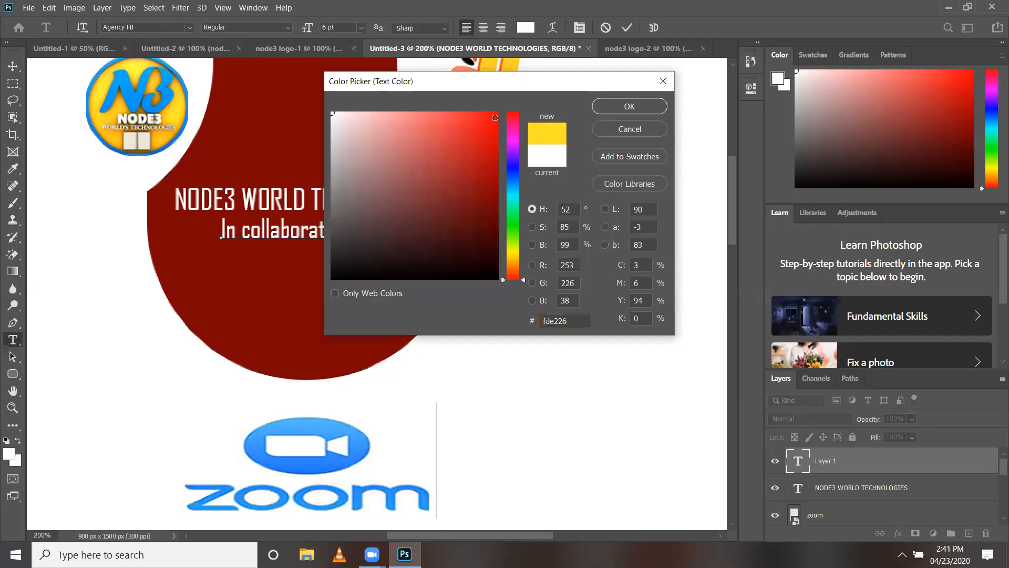
{"action": "type", "text": "f5d705"}
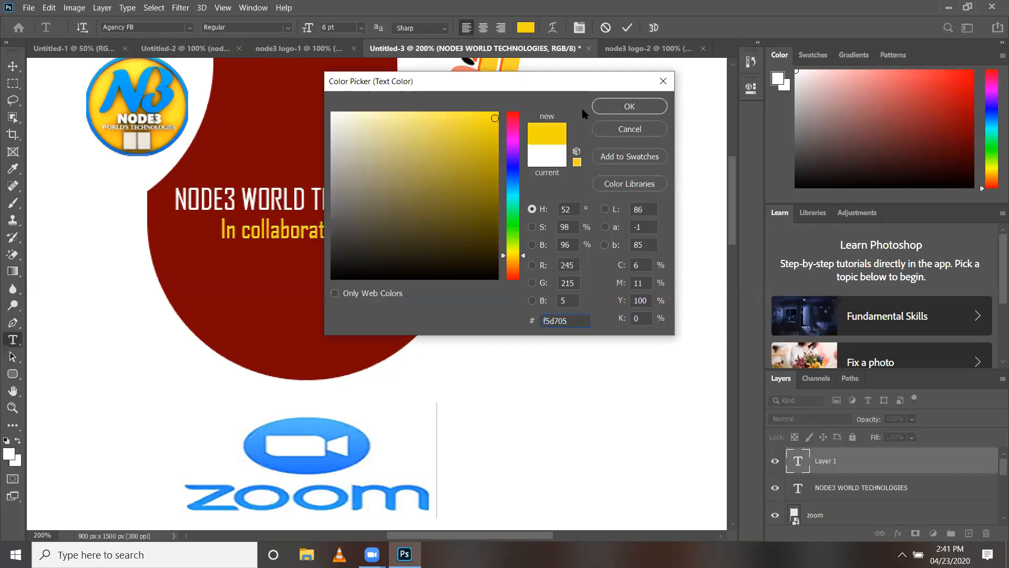
{"action": "key", "text": "Return"}
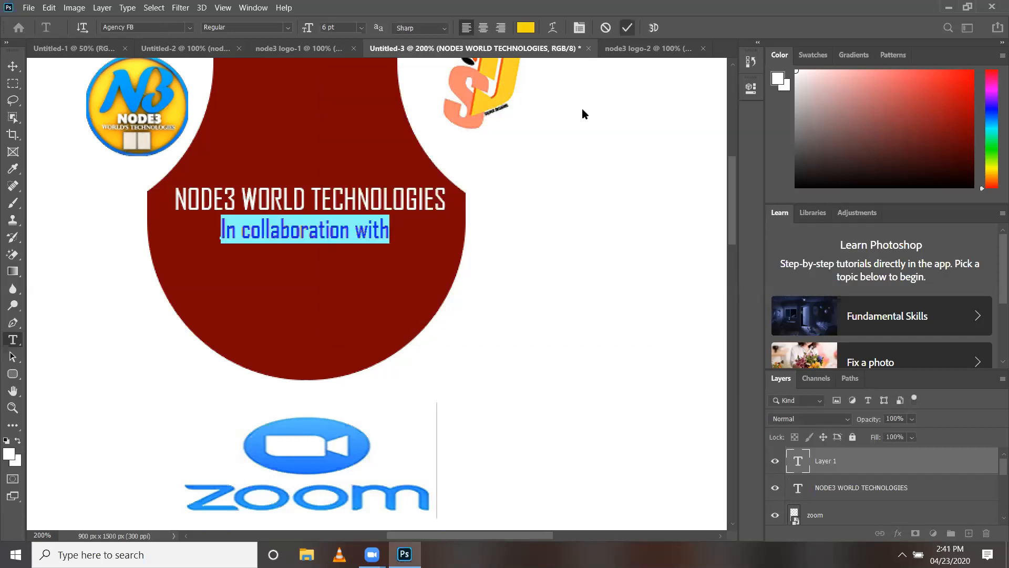
{"action": "left_click", "coordinate": [299, 242]}
{"action": "key", "text": "ctrl+Return"}
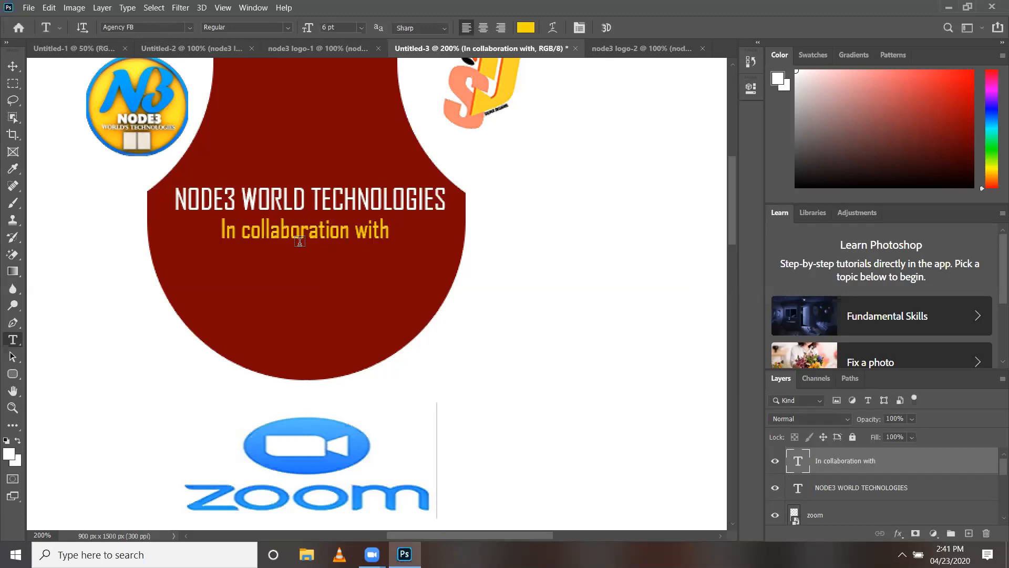
Add the text "SILVER DESIGNS CONSULT" below the "In collaboration with" line on the red shape
{"action": "left_click", "coordinate": [211, 306]}
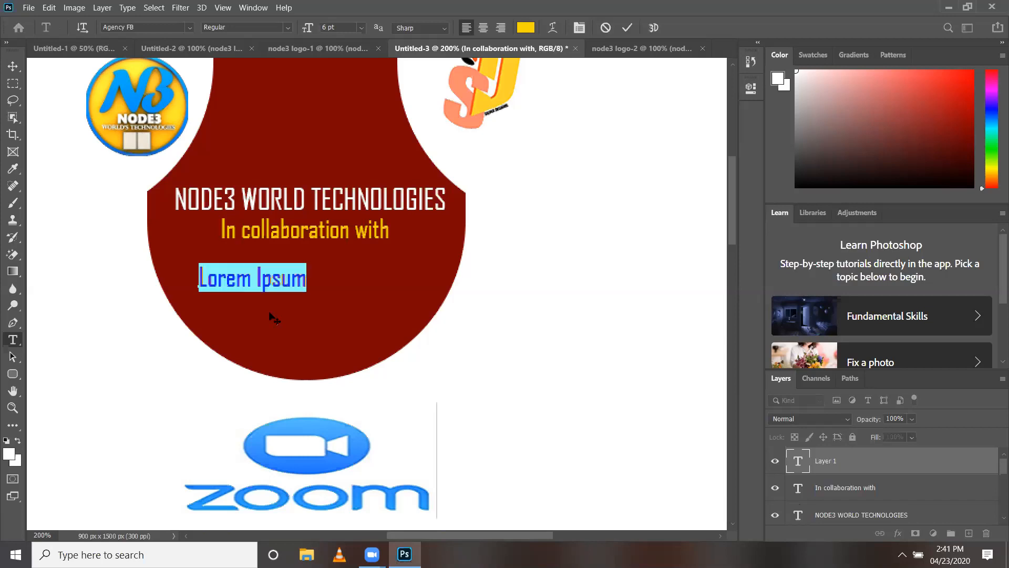
{"action": "type", "text": "SU"}
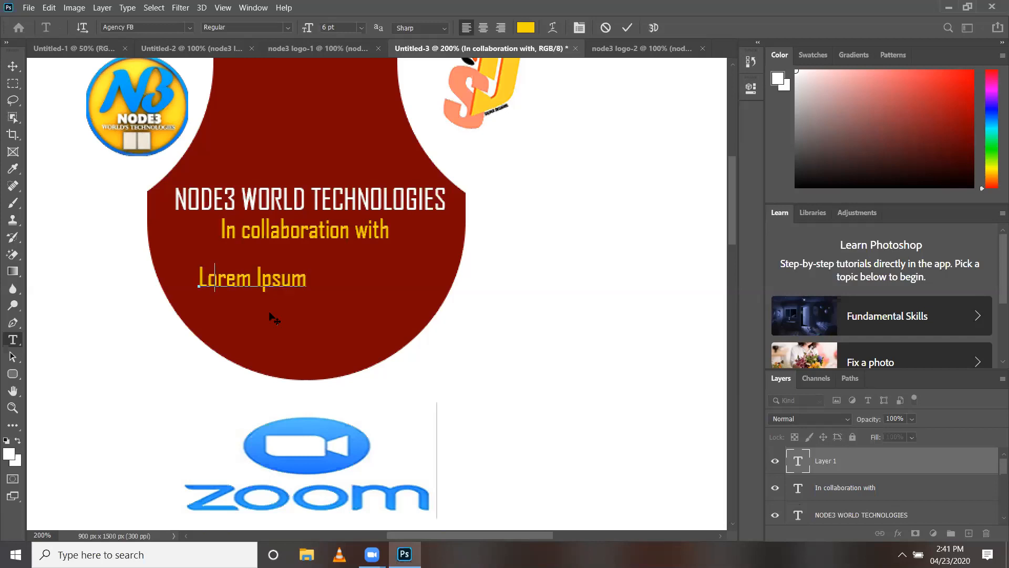
{"action": "type", "text": "LVER DESIG"}
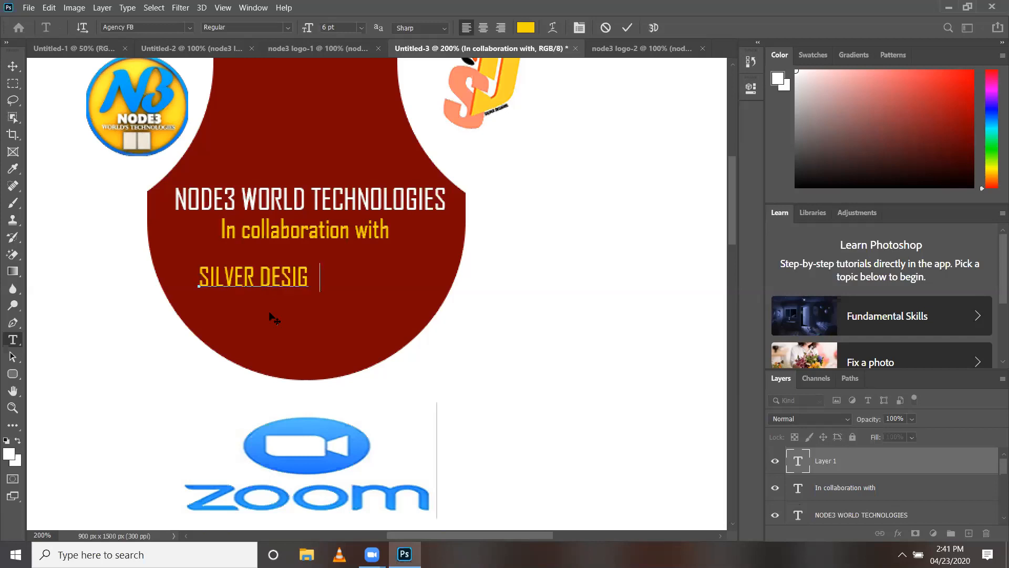
{"action": "type", "text": "NS CONSULT"}
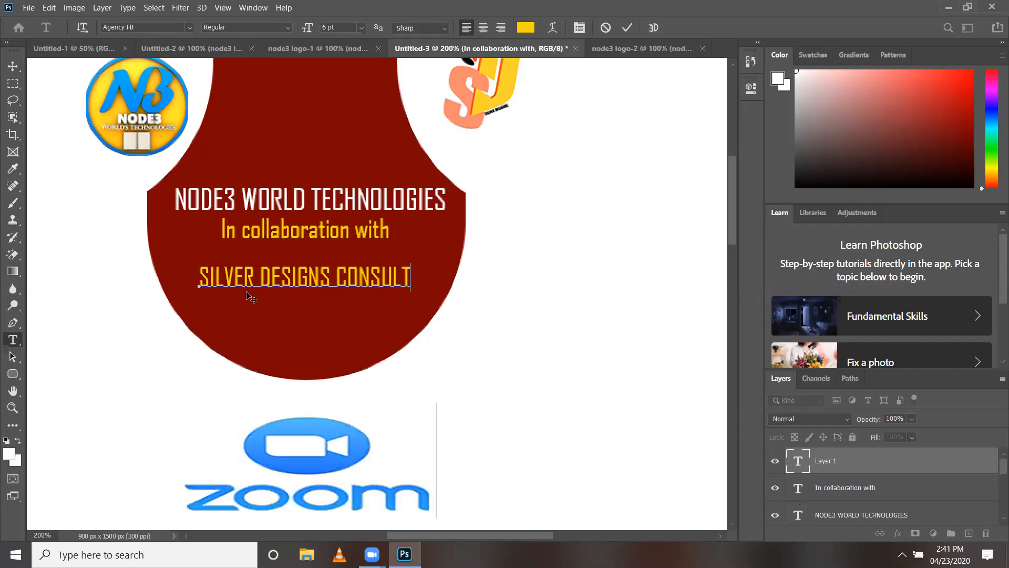
Colour the entire "SILVER DESIGNS CONSULT" text white and commit it
{"action": "key", "text": "ctrl+a"}
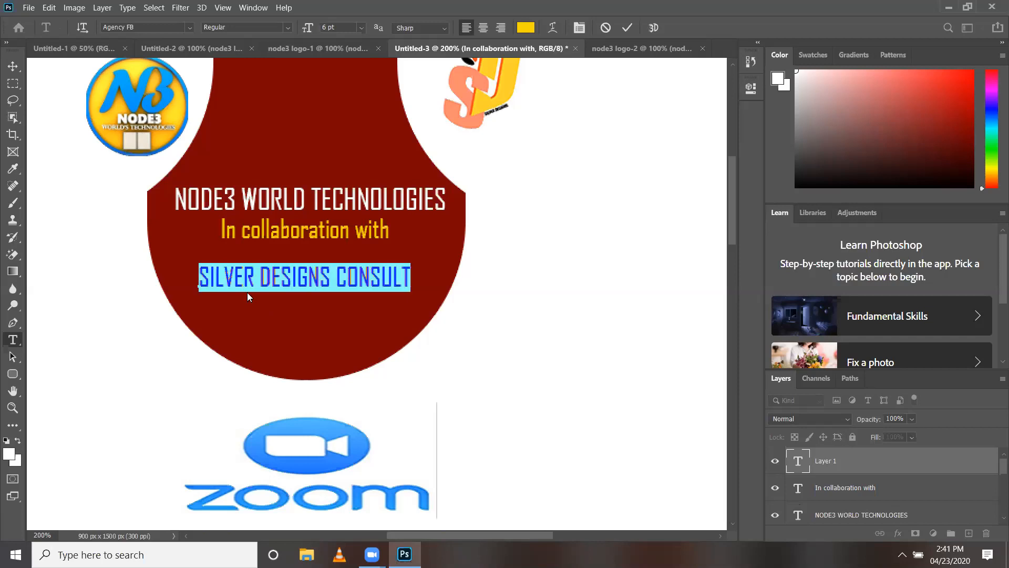
{"action": "left_click", "coordinate": [526, 27]}
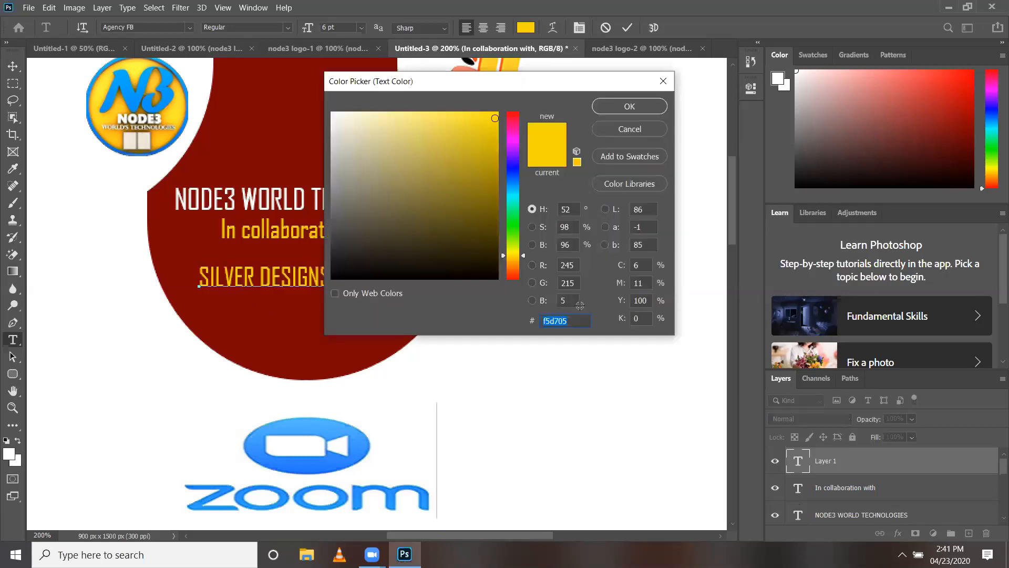
{"action": "left_click", "coordinate": [629, 110]}
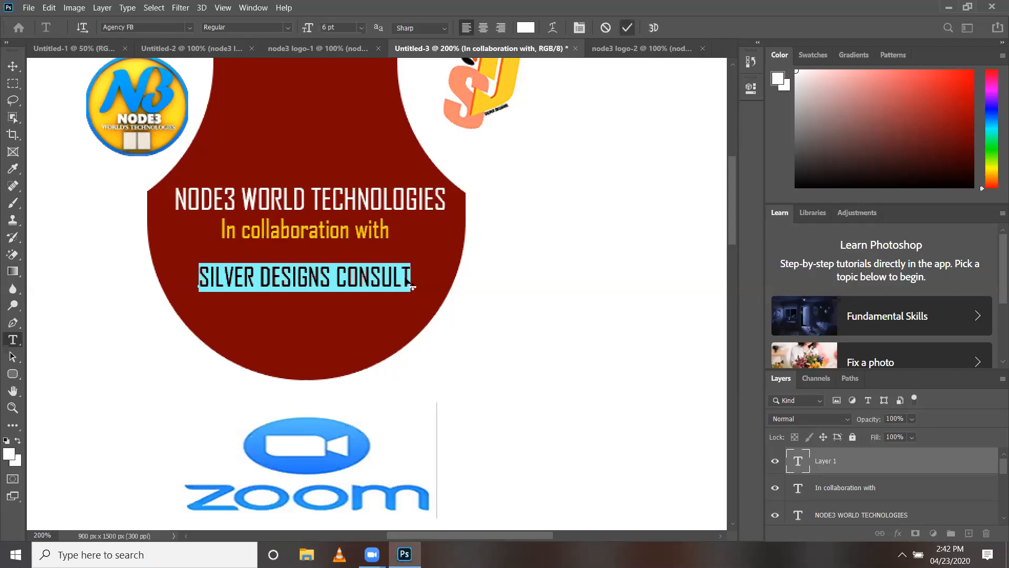
{"action": "key", "text": "ctrl+Return"}
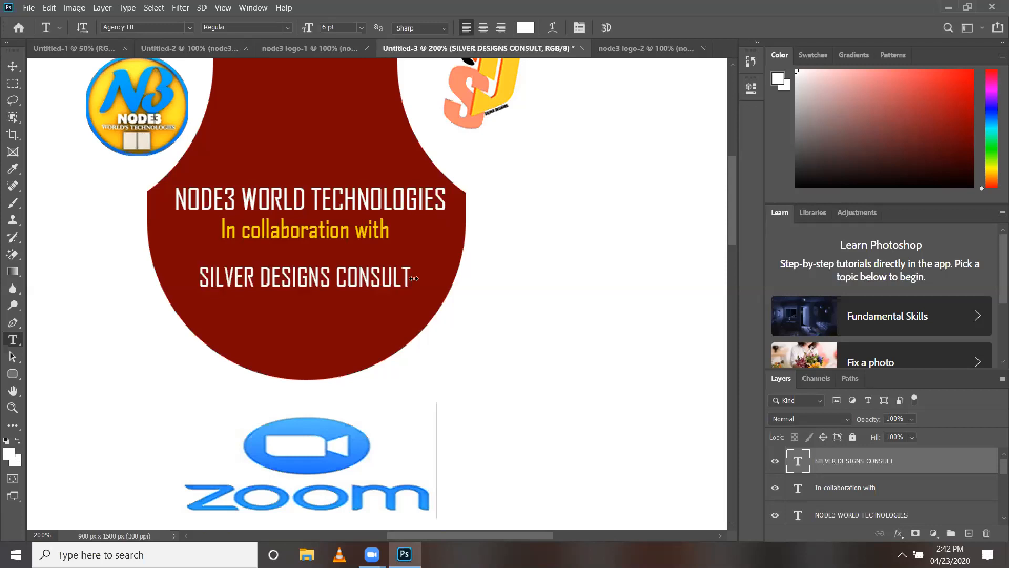
Scale the "SILVER DESIGNS CONSULT" text up to about 121%, aligning its start with the "NODE3 WORLD TECHNOLOGIES" heading
{"action": "key", "text": "ctrl+t"}
{"action": "left_click_drag", "start_coordinate": [202, 279], "coordinate": [168, 274]}
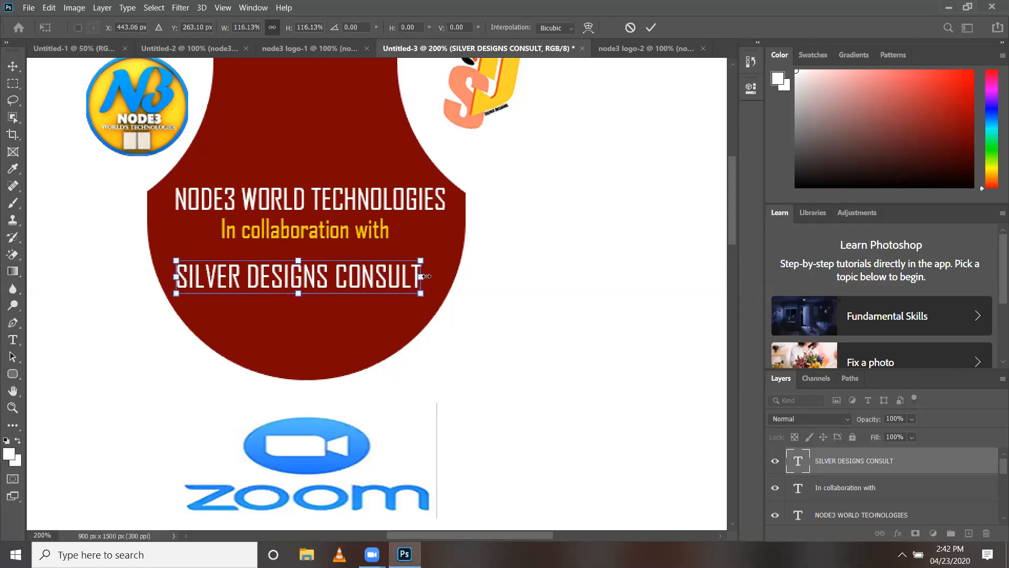
{"action": "left_click_drag", "start_coordinate": [427, 276], "coordinate": [437, 276]}
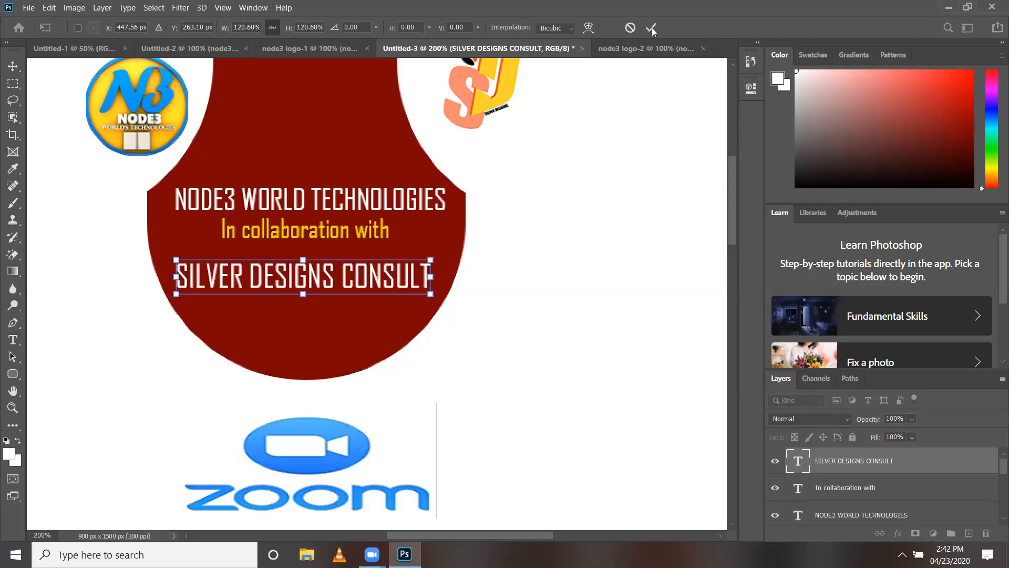
{"action": "left_click", "coordinate": [652, 28]}
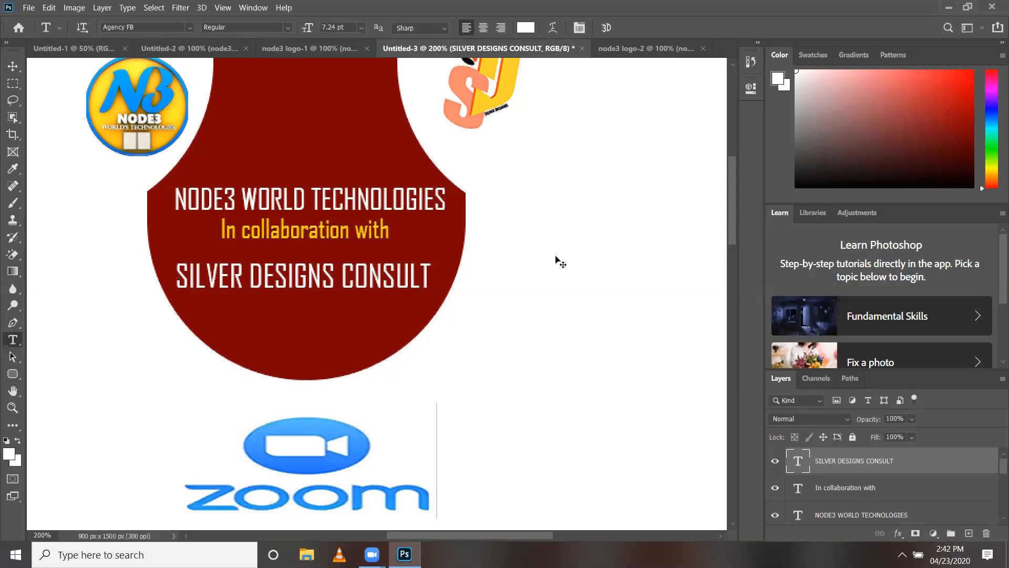
{"action": "key", "text": "ctrl+1"}
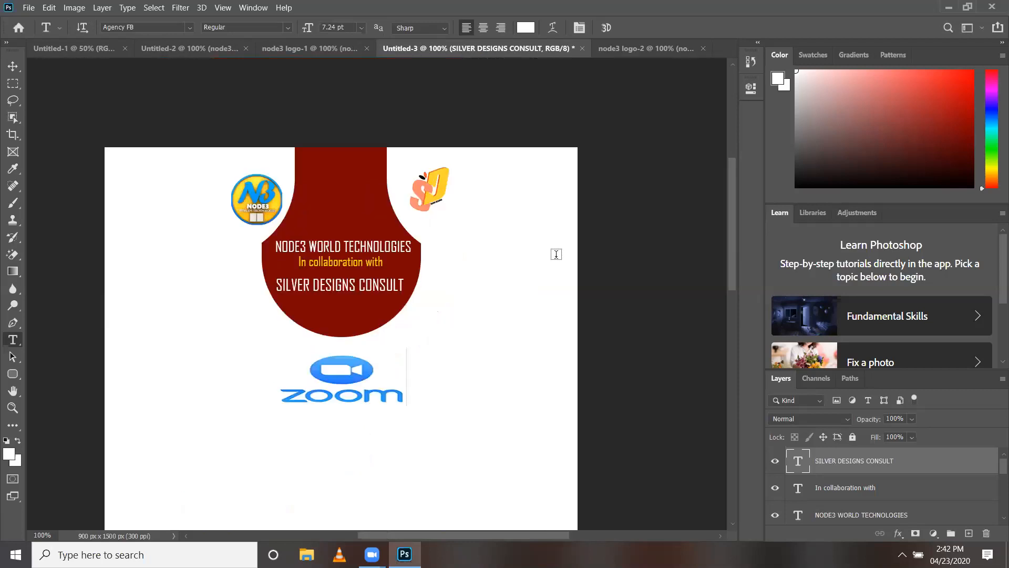
{"action": "key", "text": "ctrl+minus"}
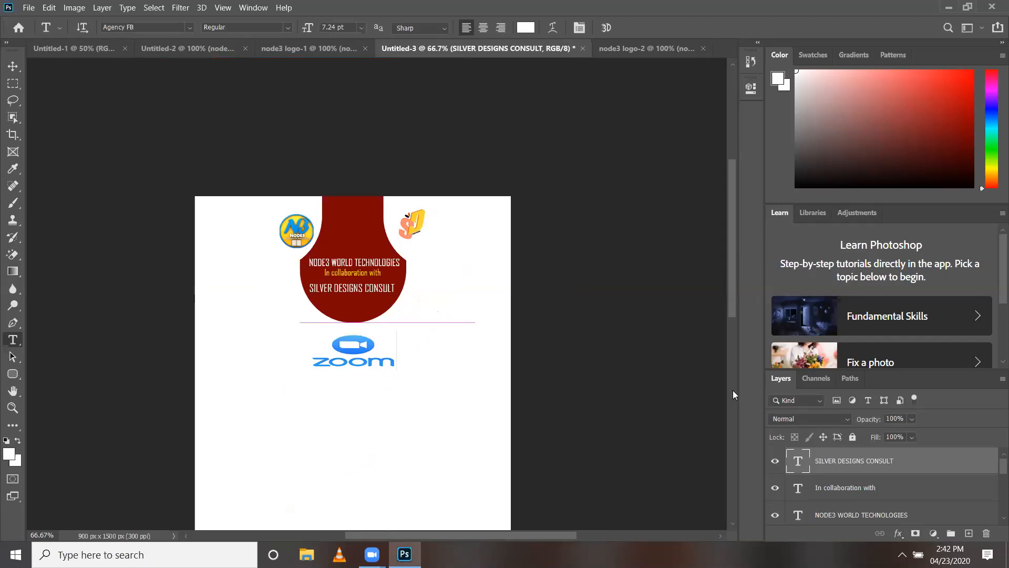
{"action": "left_click_drag", "start_coordinate": [733, 390], "coordinate": [732, 421]}
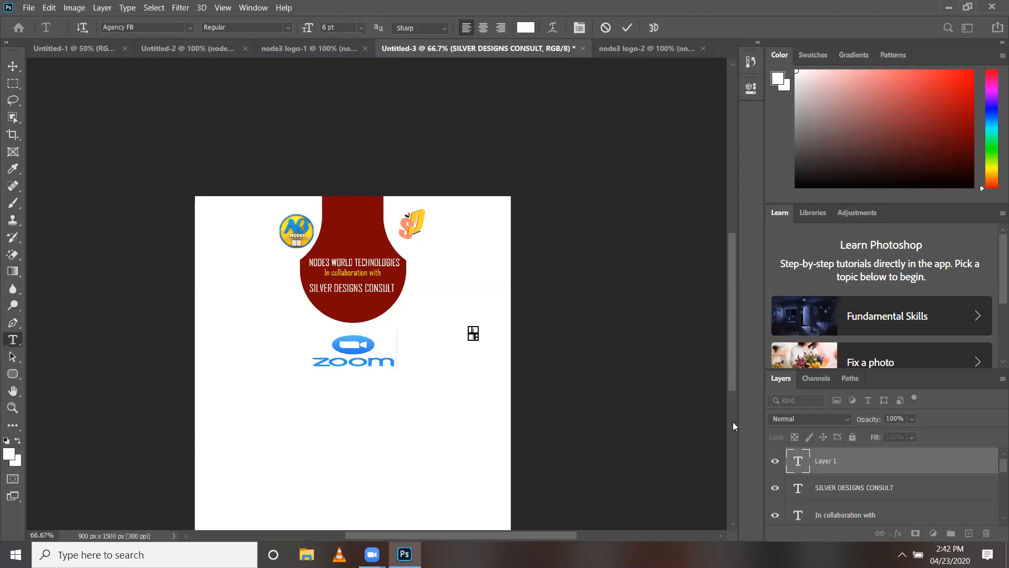